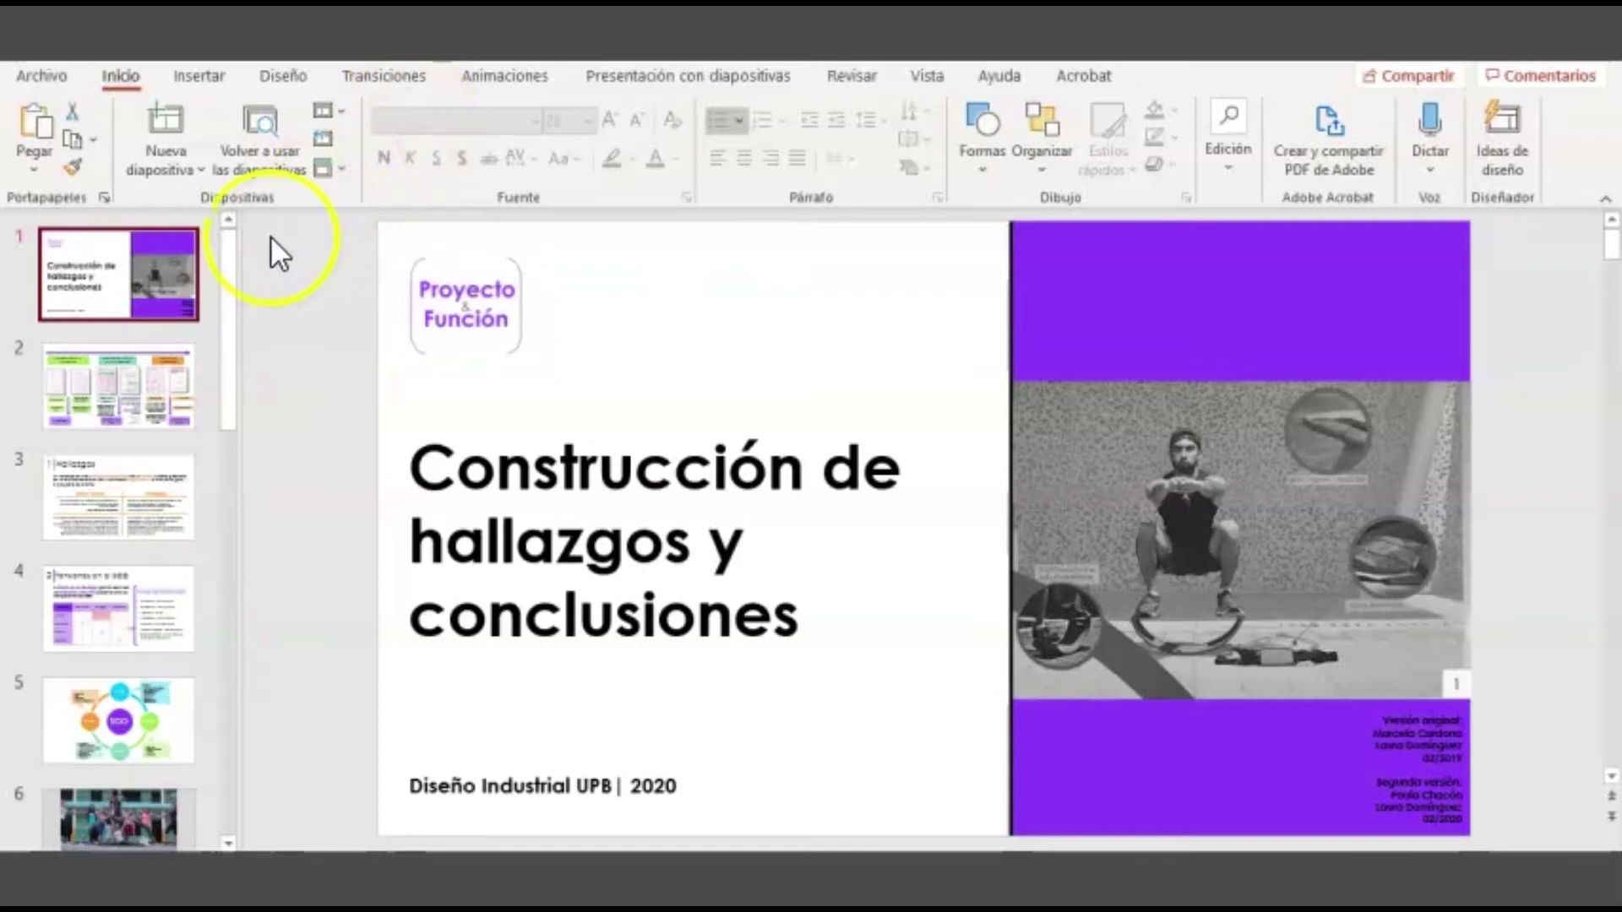
Step: Bring up the Insertar > Multimedia > Audio choices for the title slide, pointing at Grabar audio
click(223, 300)
drag(230, 342, 234, 399)
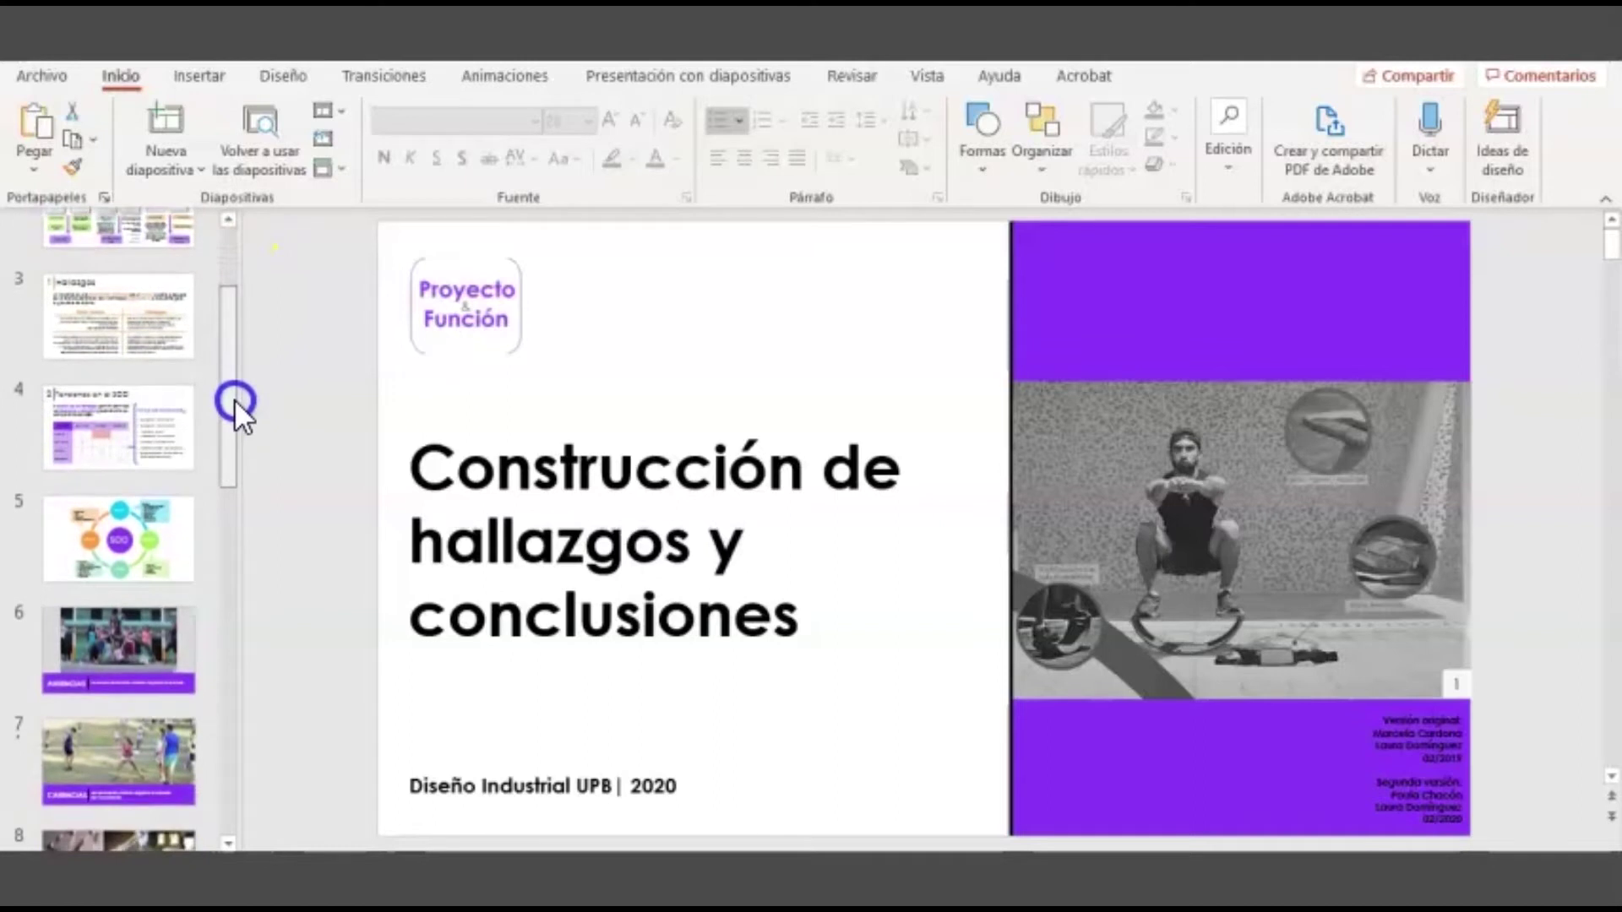
drag(235, 401, 247, 743)
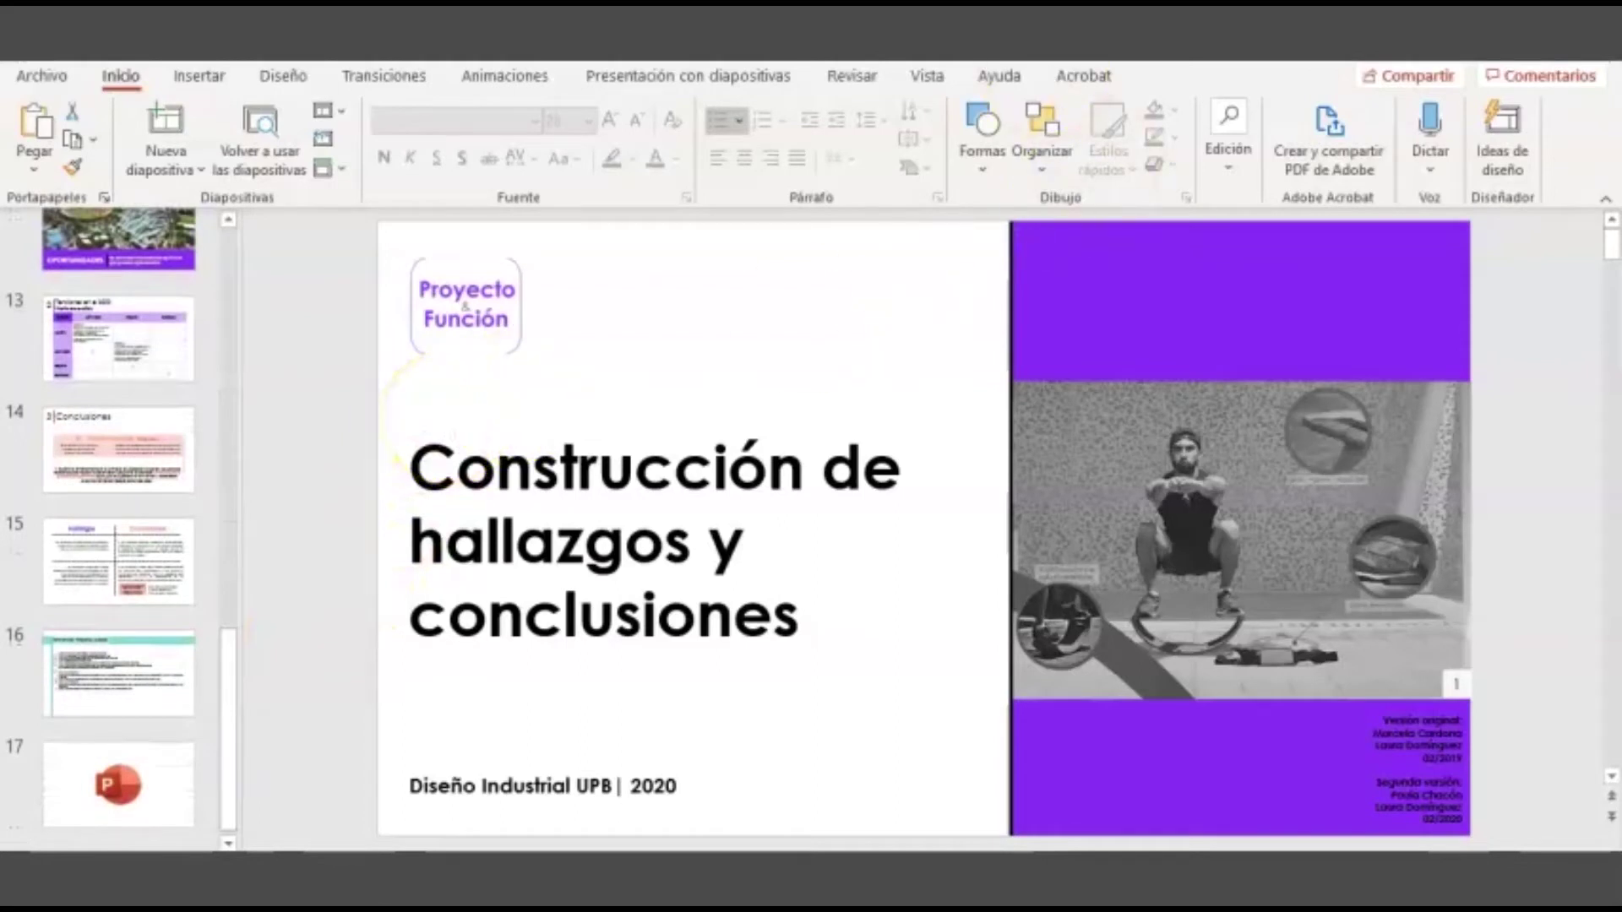
click(193, 77)
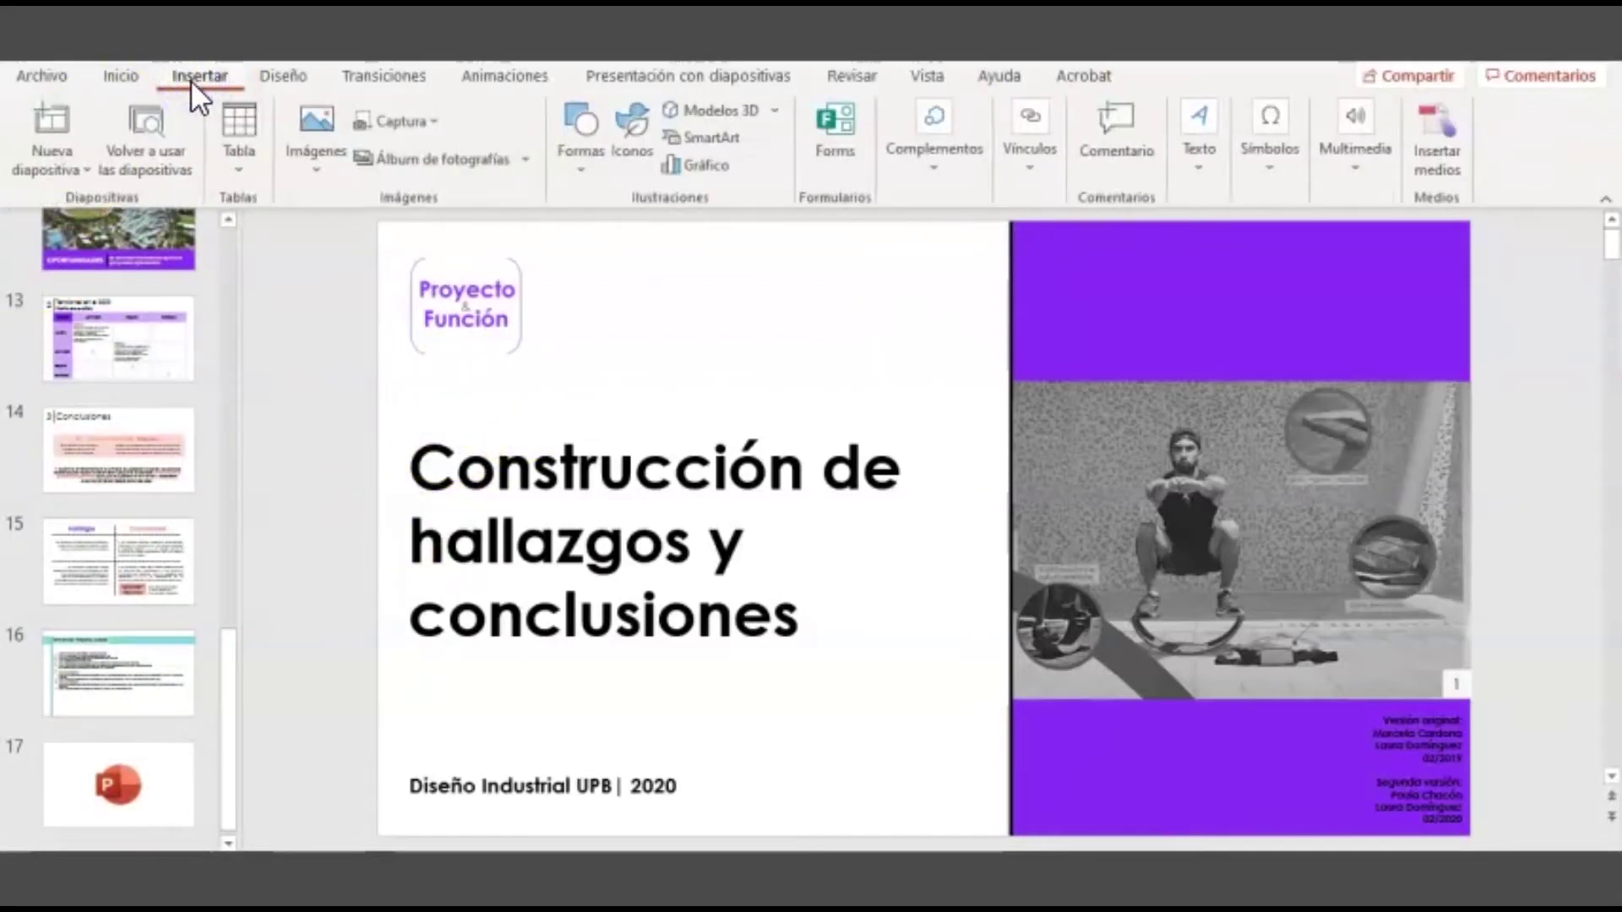
click(1377, 169)
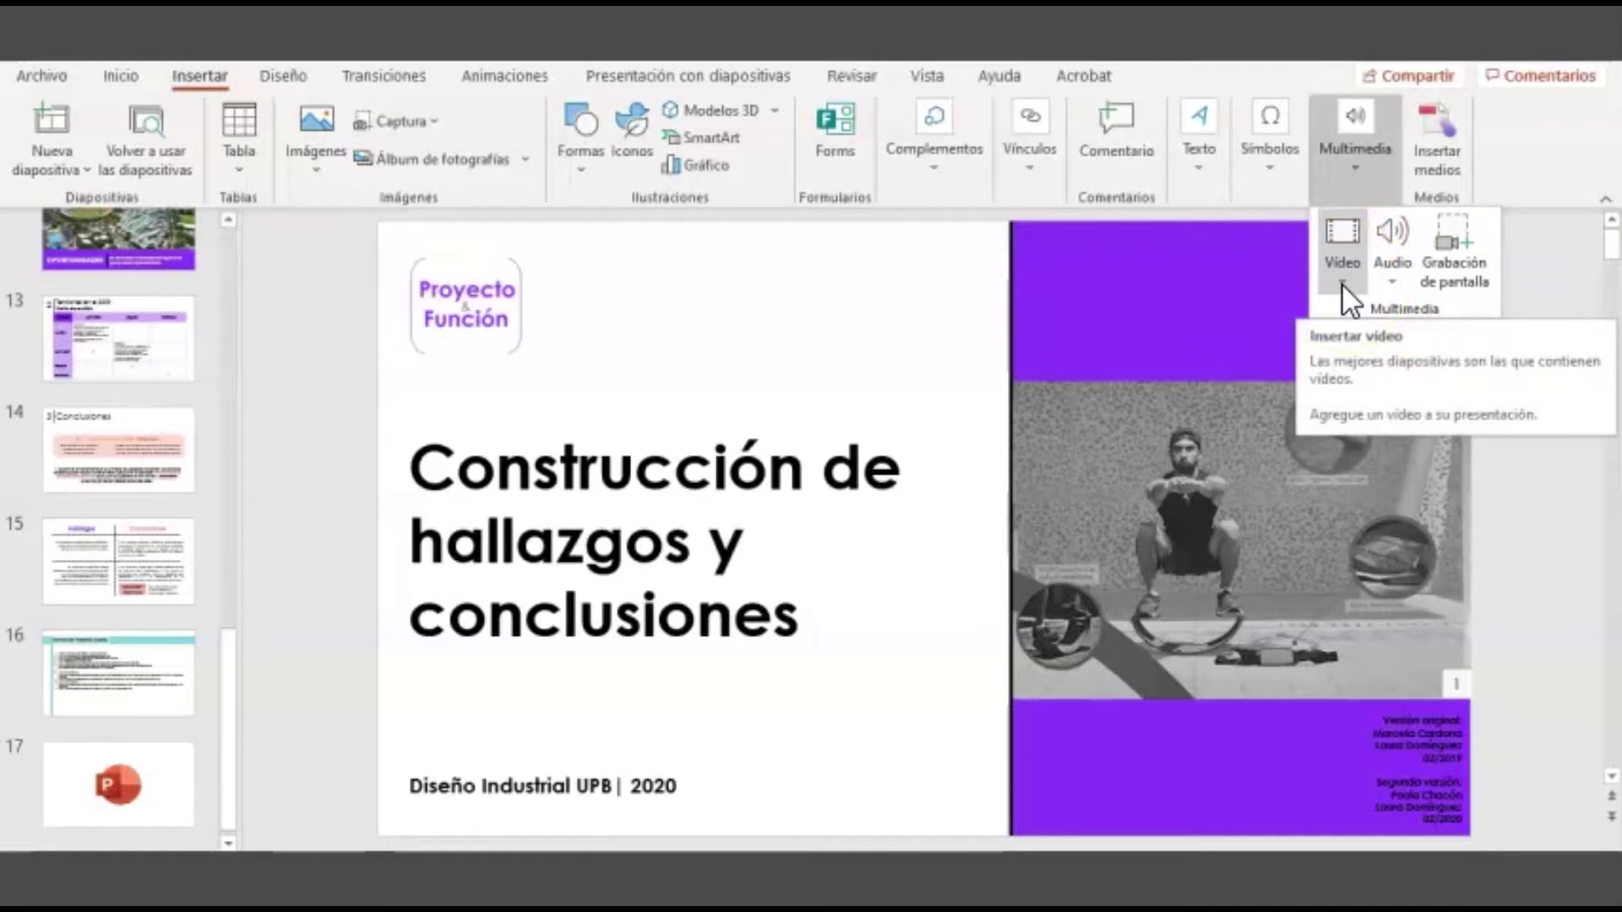
click(1342, 282)
click(1398, 262)
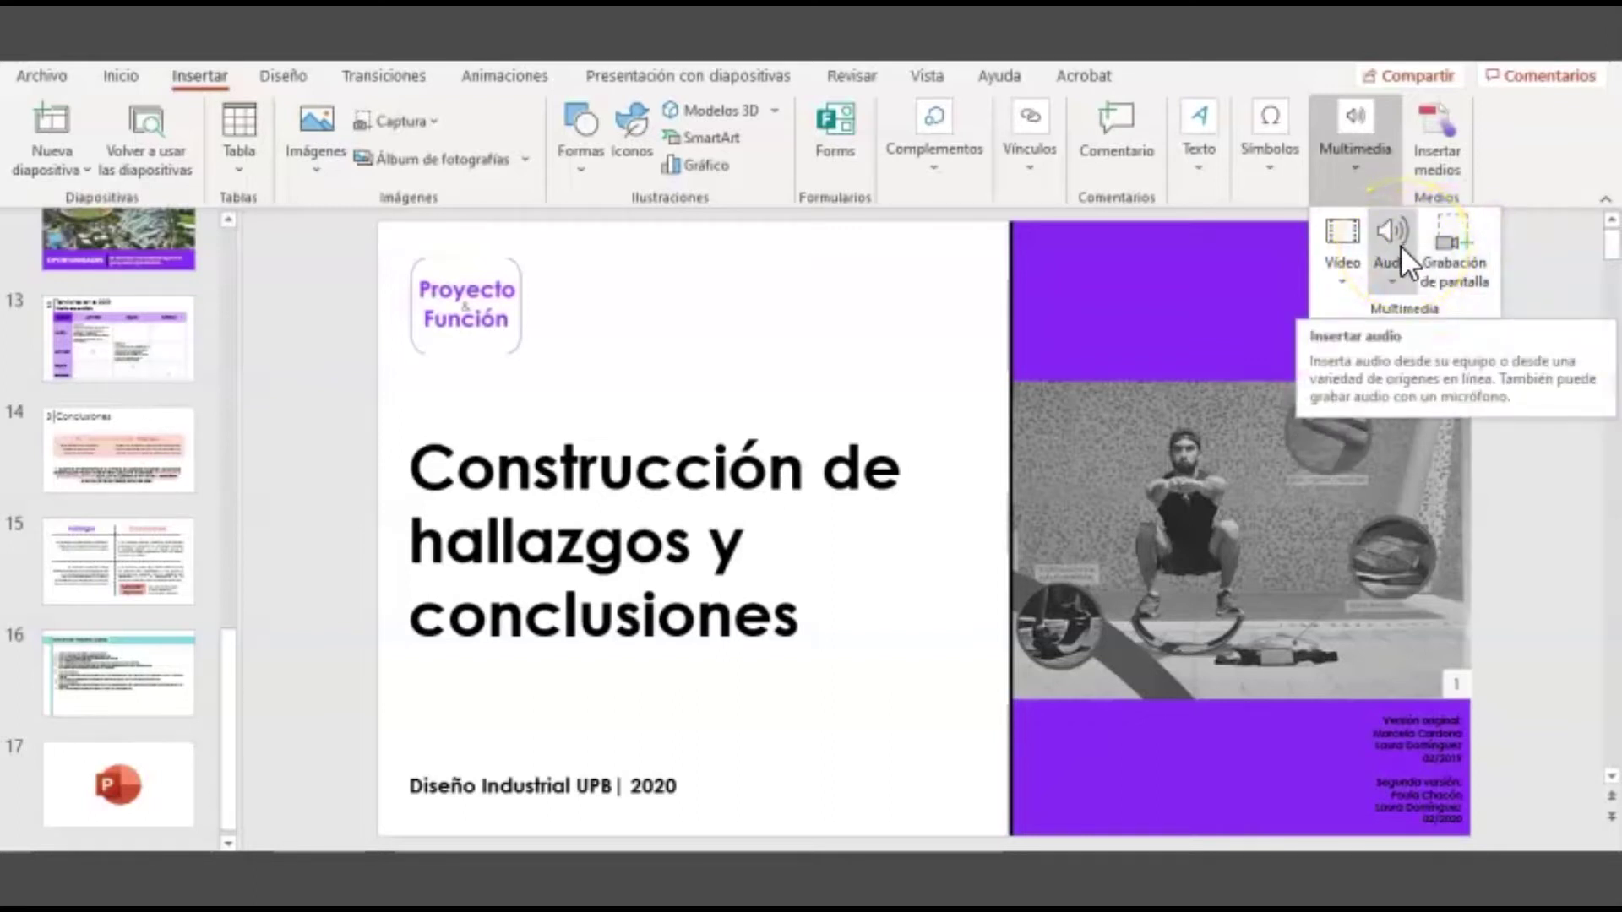
click(1398, 260)
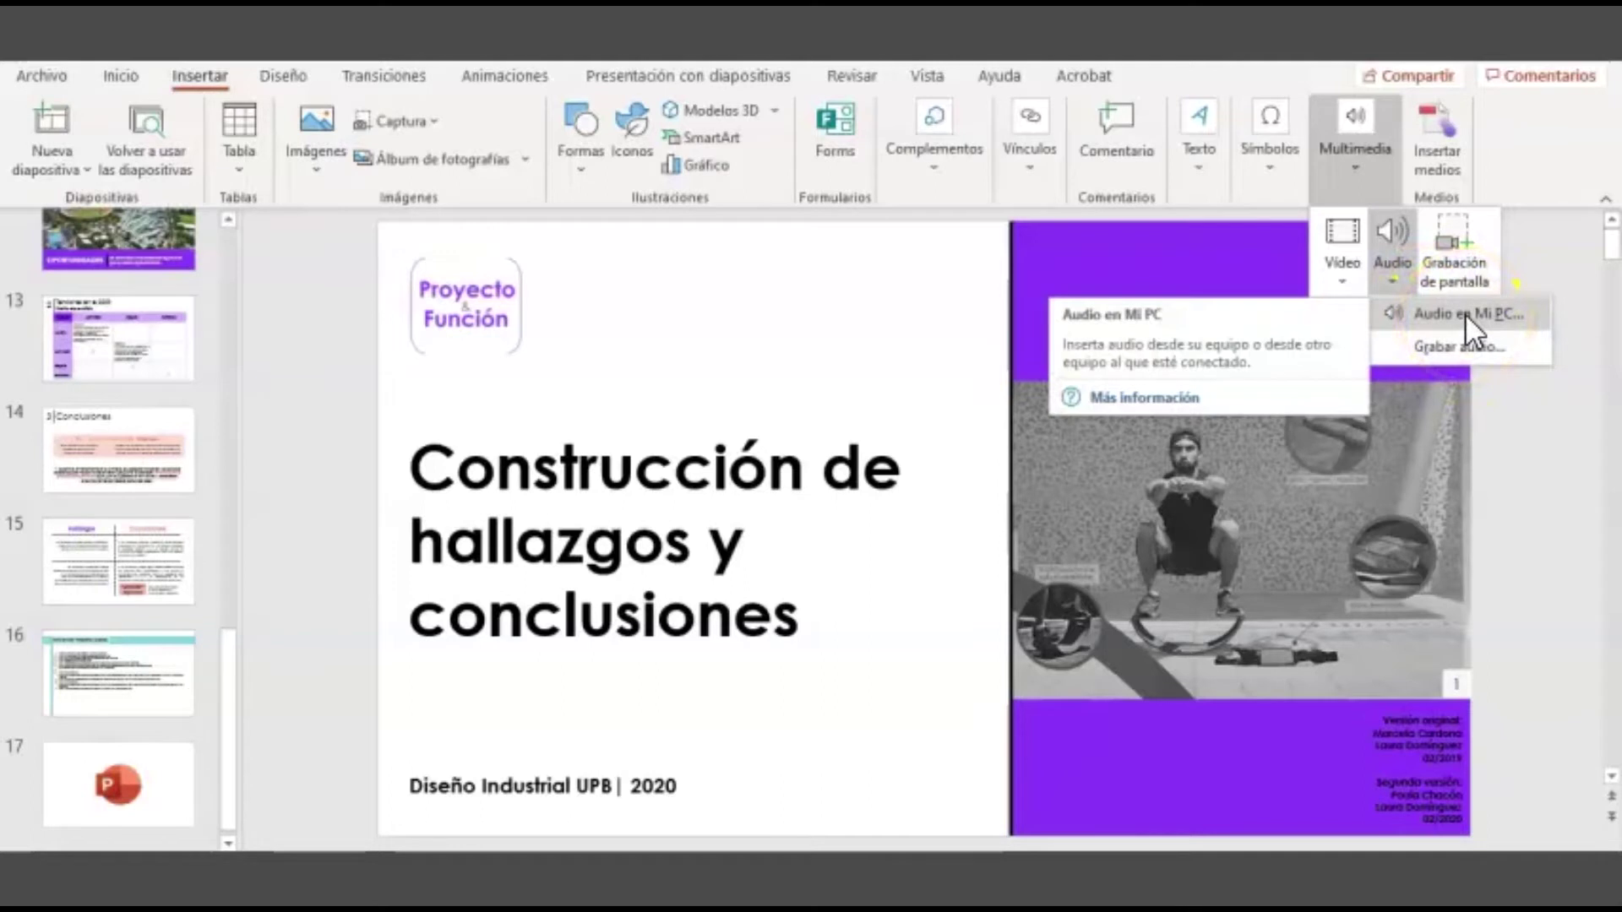
click(1468, 339)
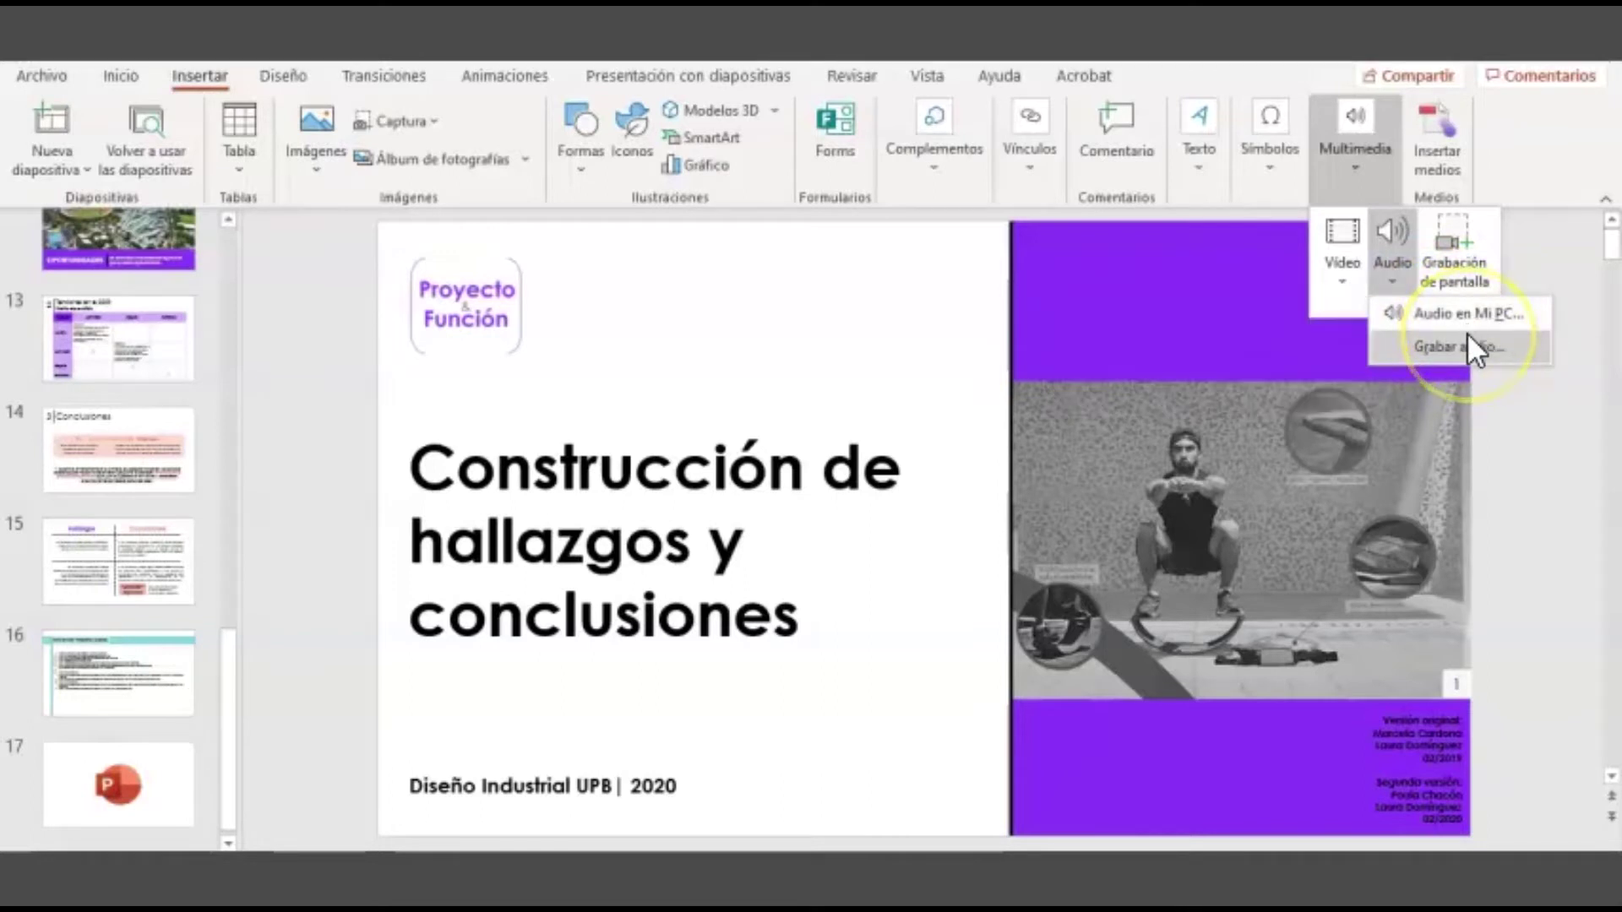
Step: Open the Grabar sonido dialog and name the recording 'Diapositiva 1'
click(1468, 342)
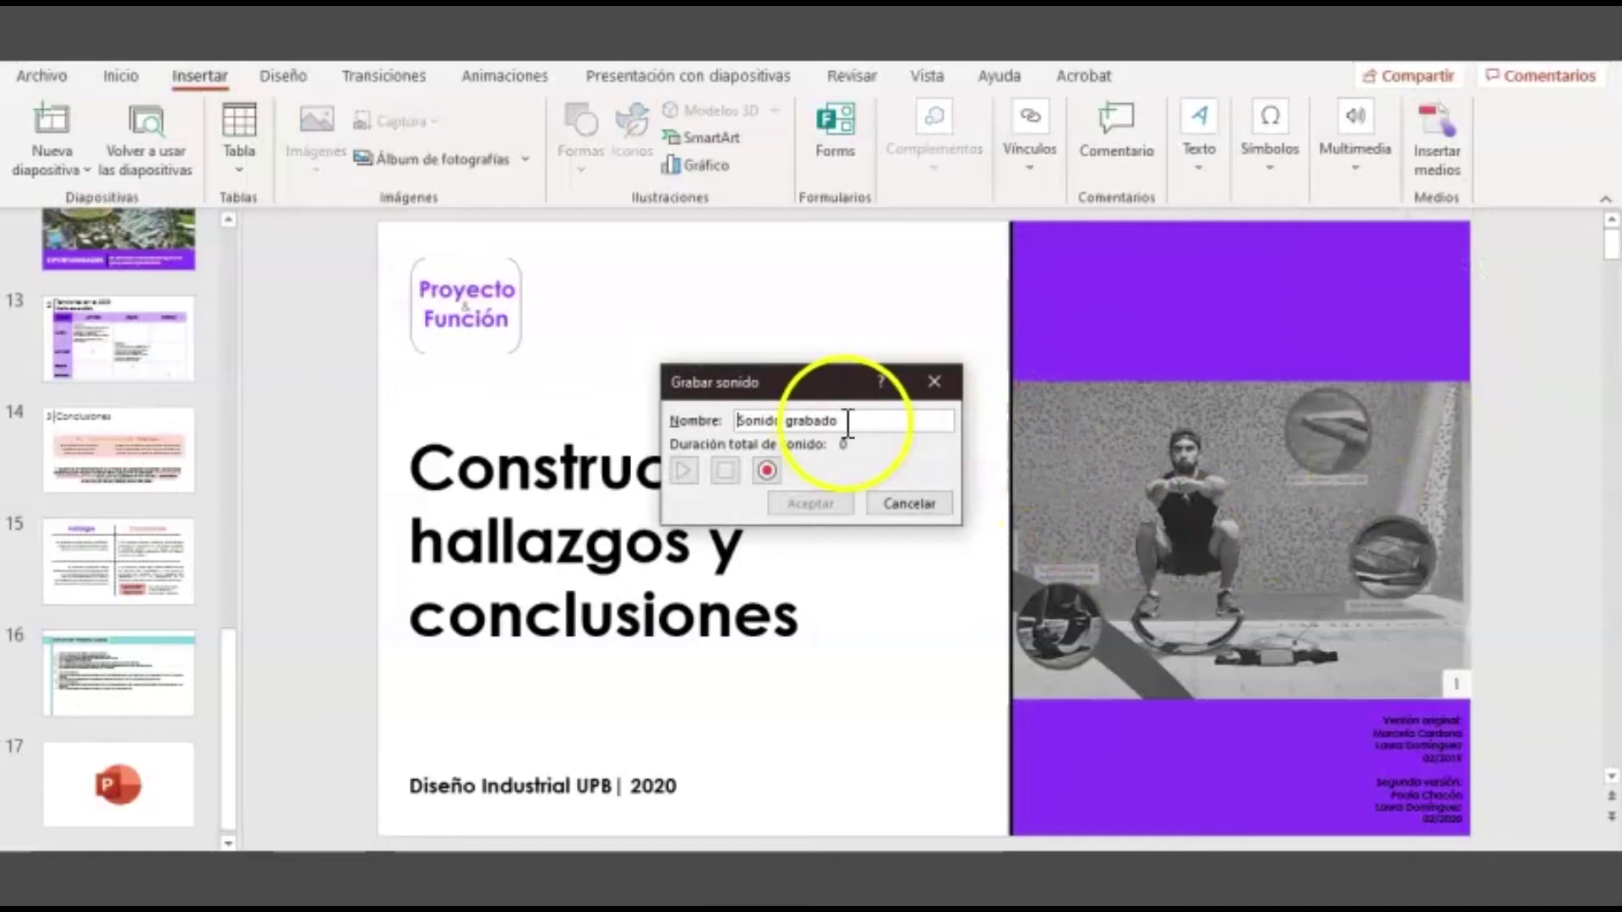
double_click(825, 422)
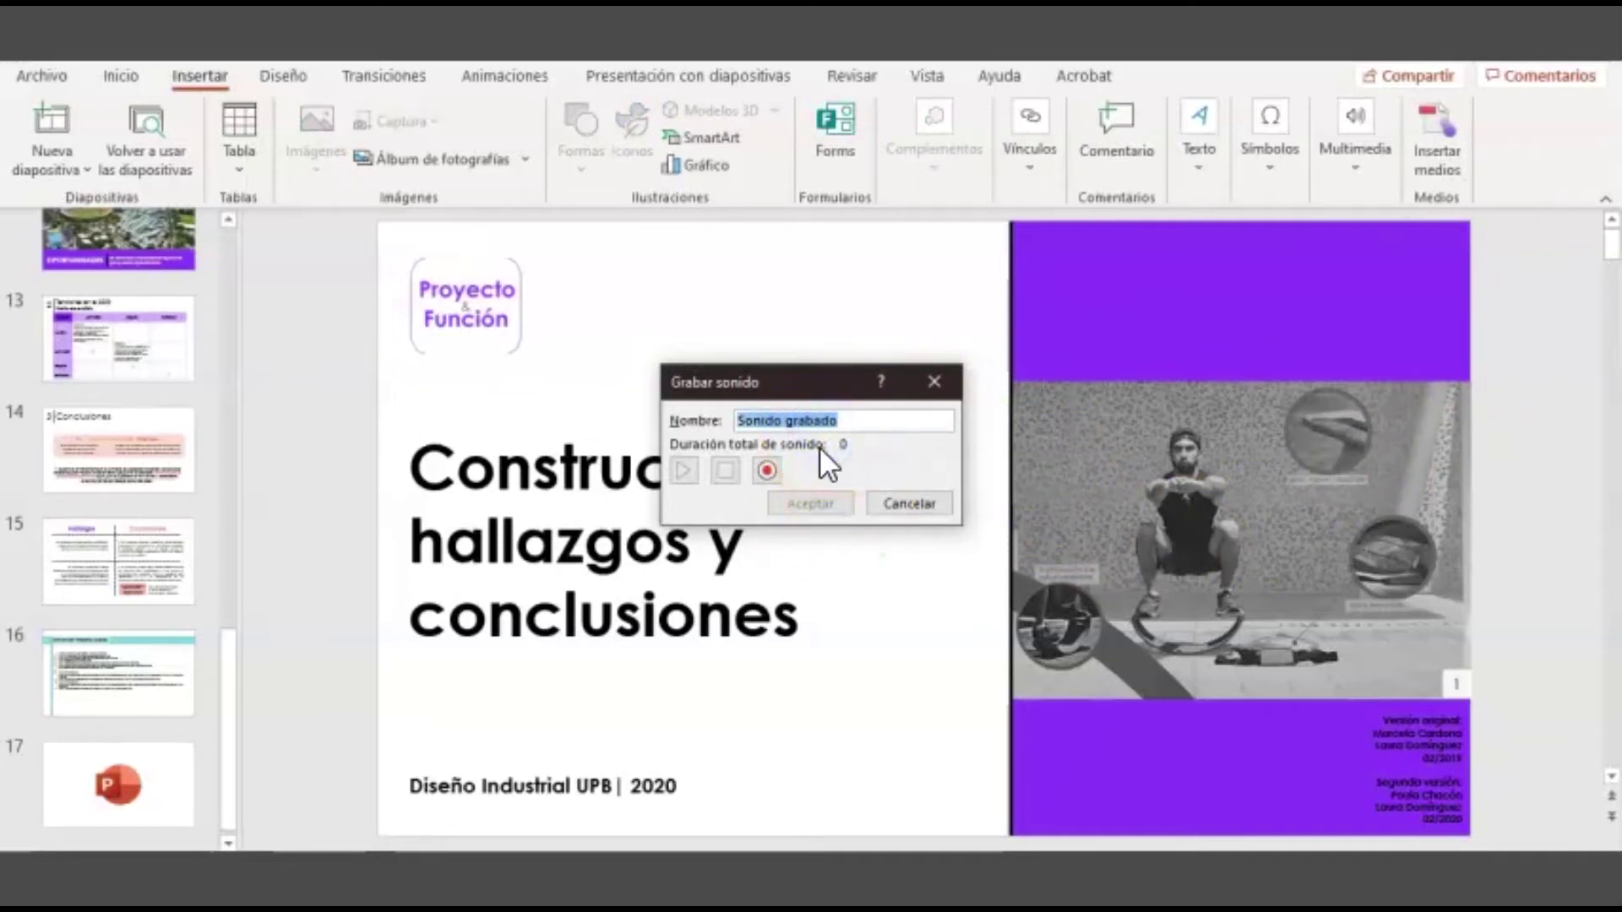
text(Diapo)
key(BackSpace)
key(BackSpace)
key(BackSpace)
key(BackSpace)
text(iaposi)
key(BackSpace)
text(itiva 1)
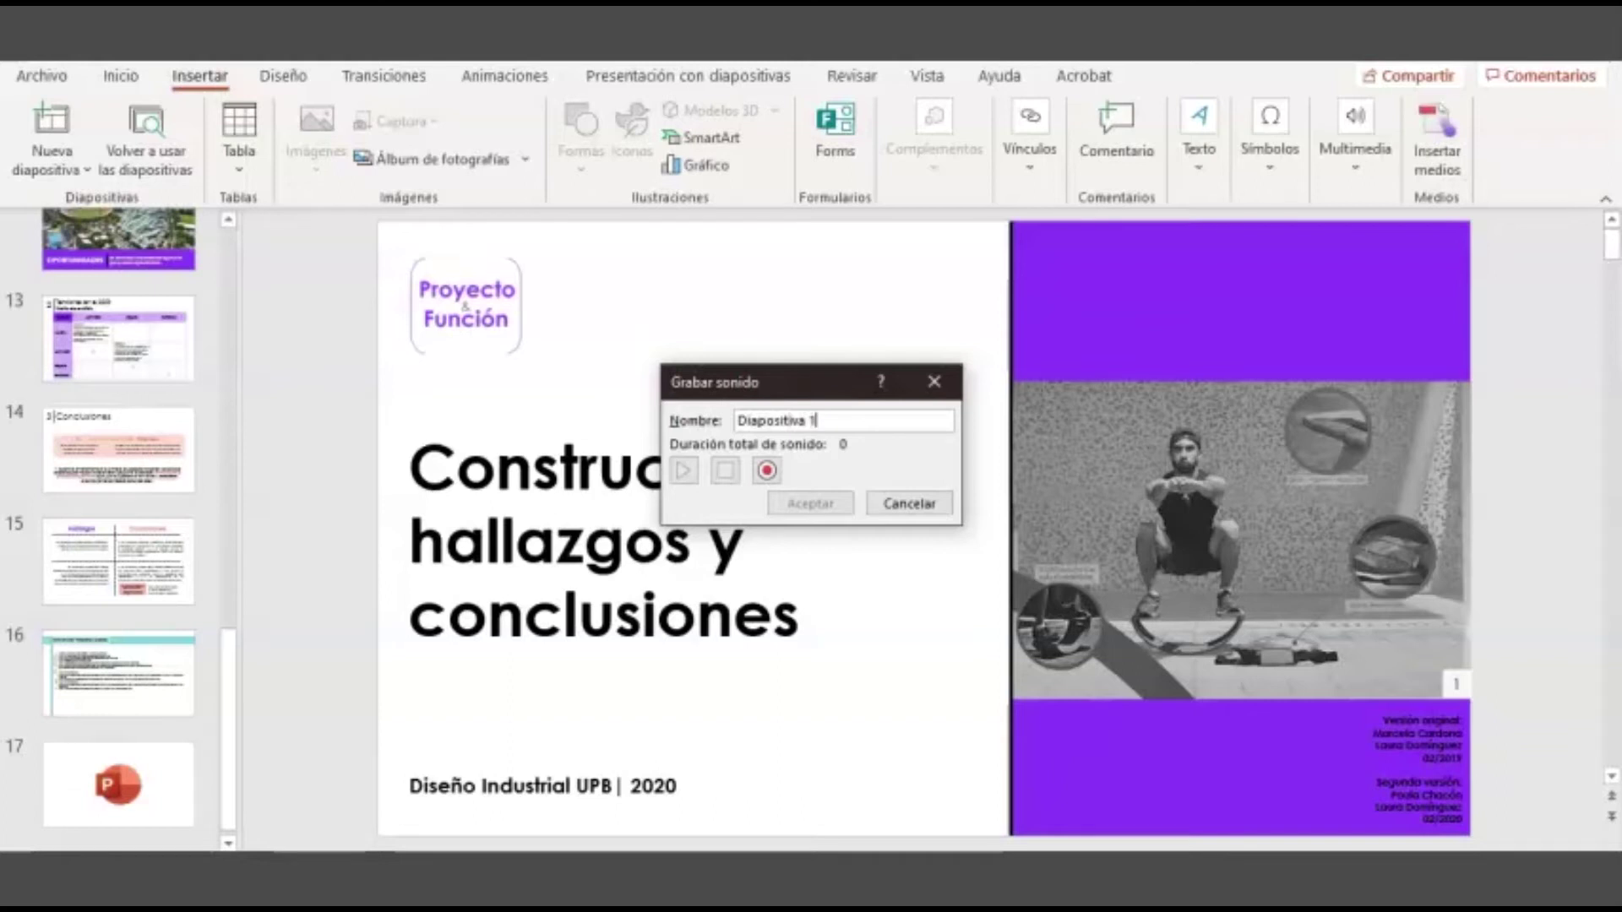
Step: Record an 11-second clip, play it back, and accept it with Aceptar
click(768, 469)
click(845, 458)
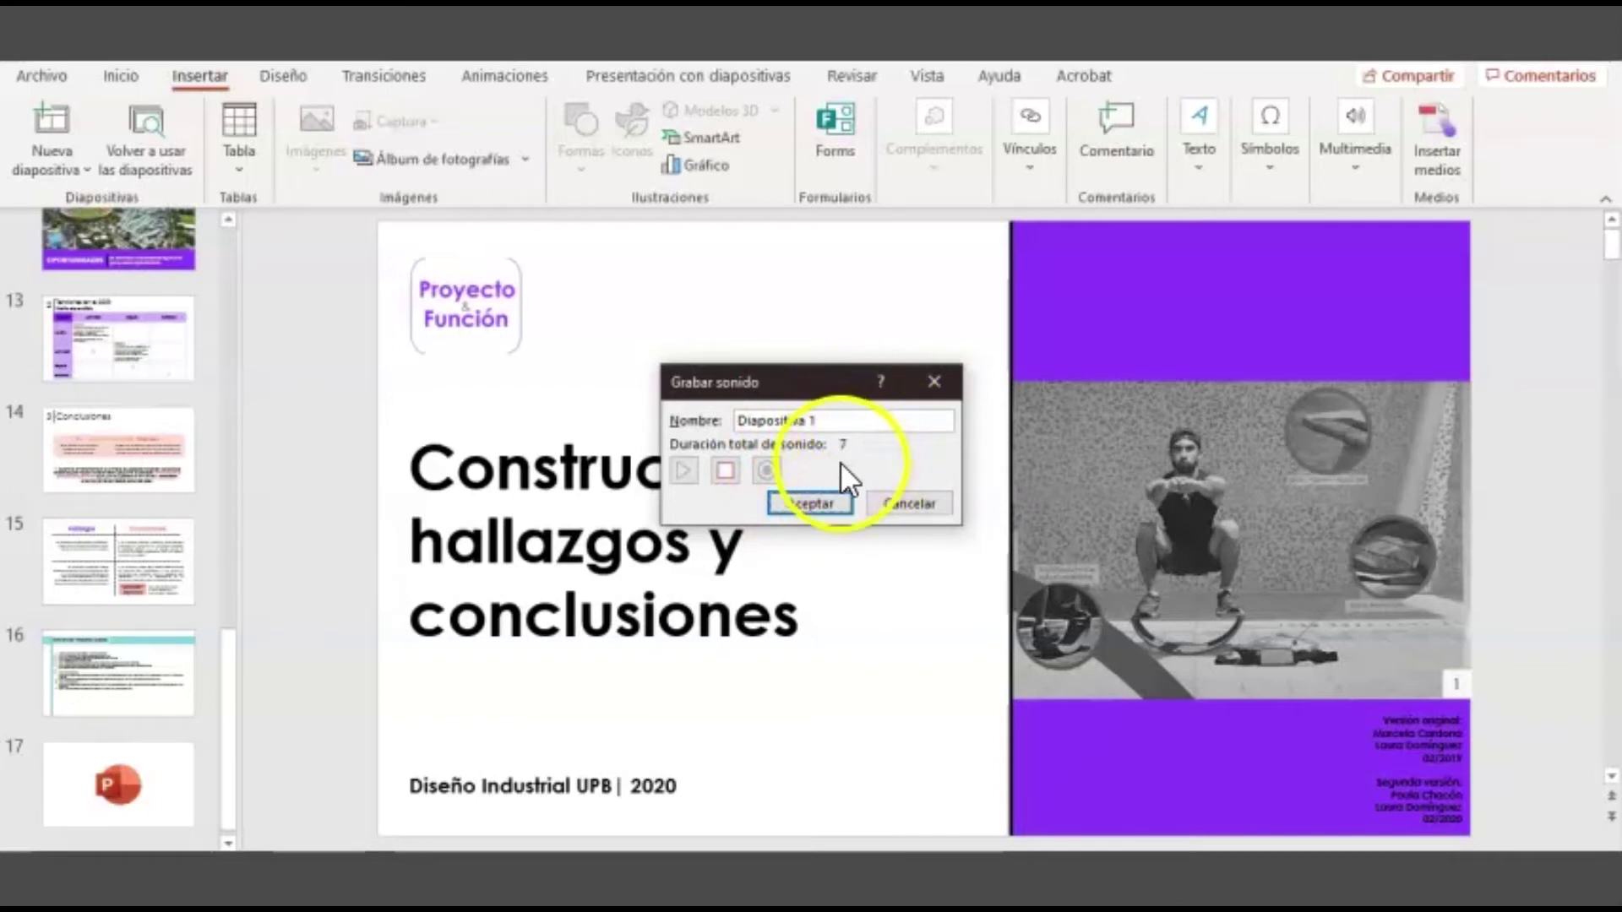
click(731, 472)
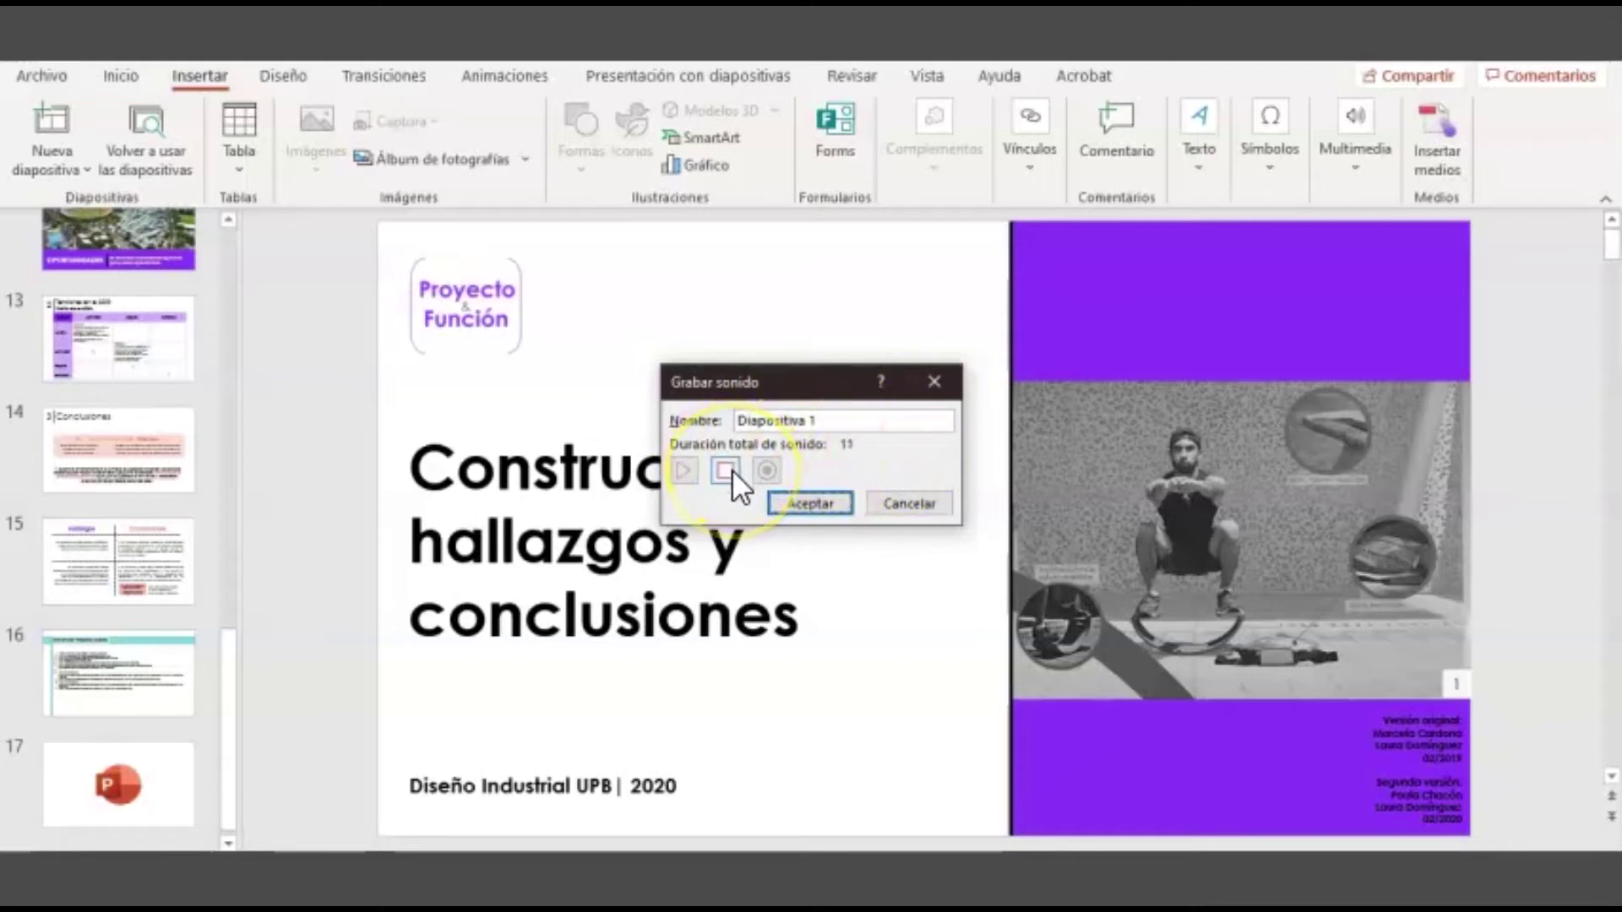
click(802, 505)
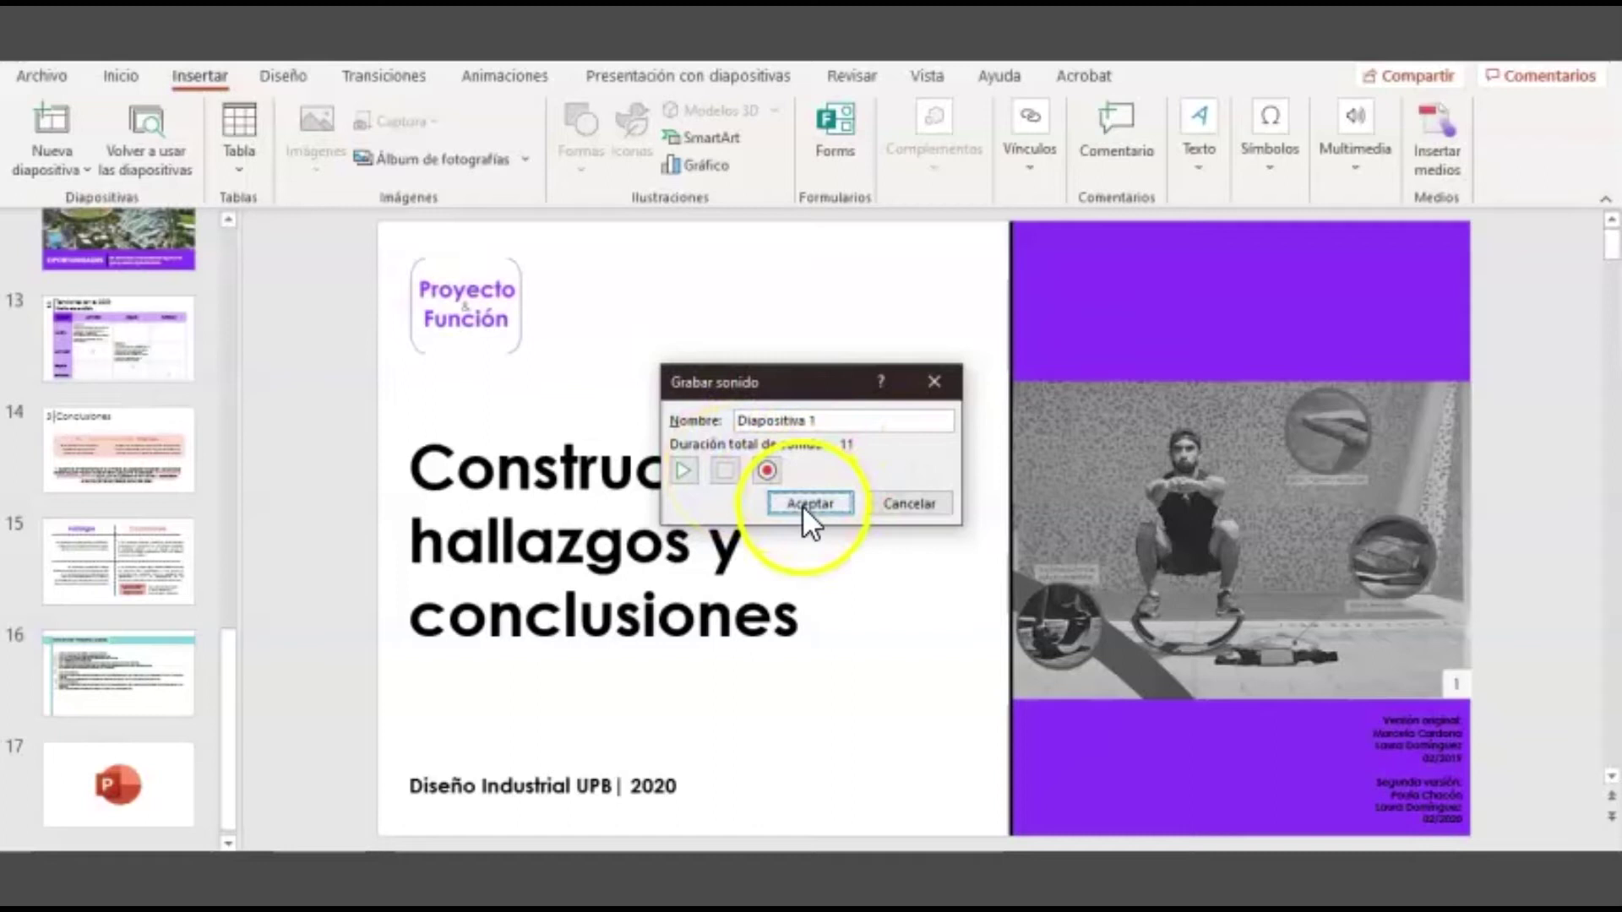
click(681, 473)
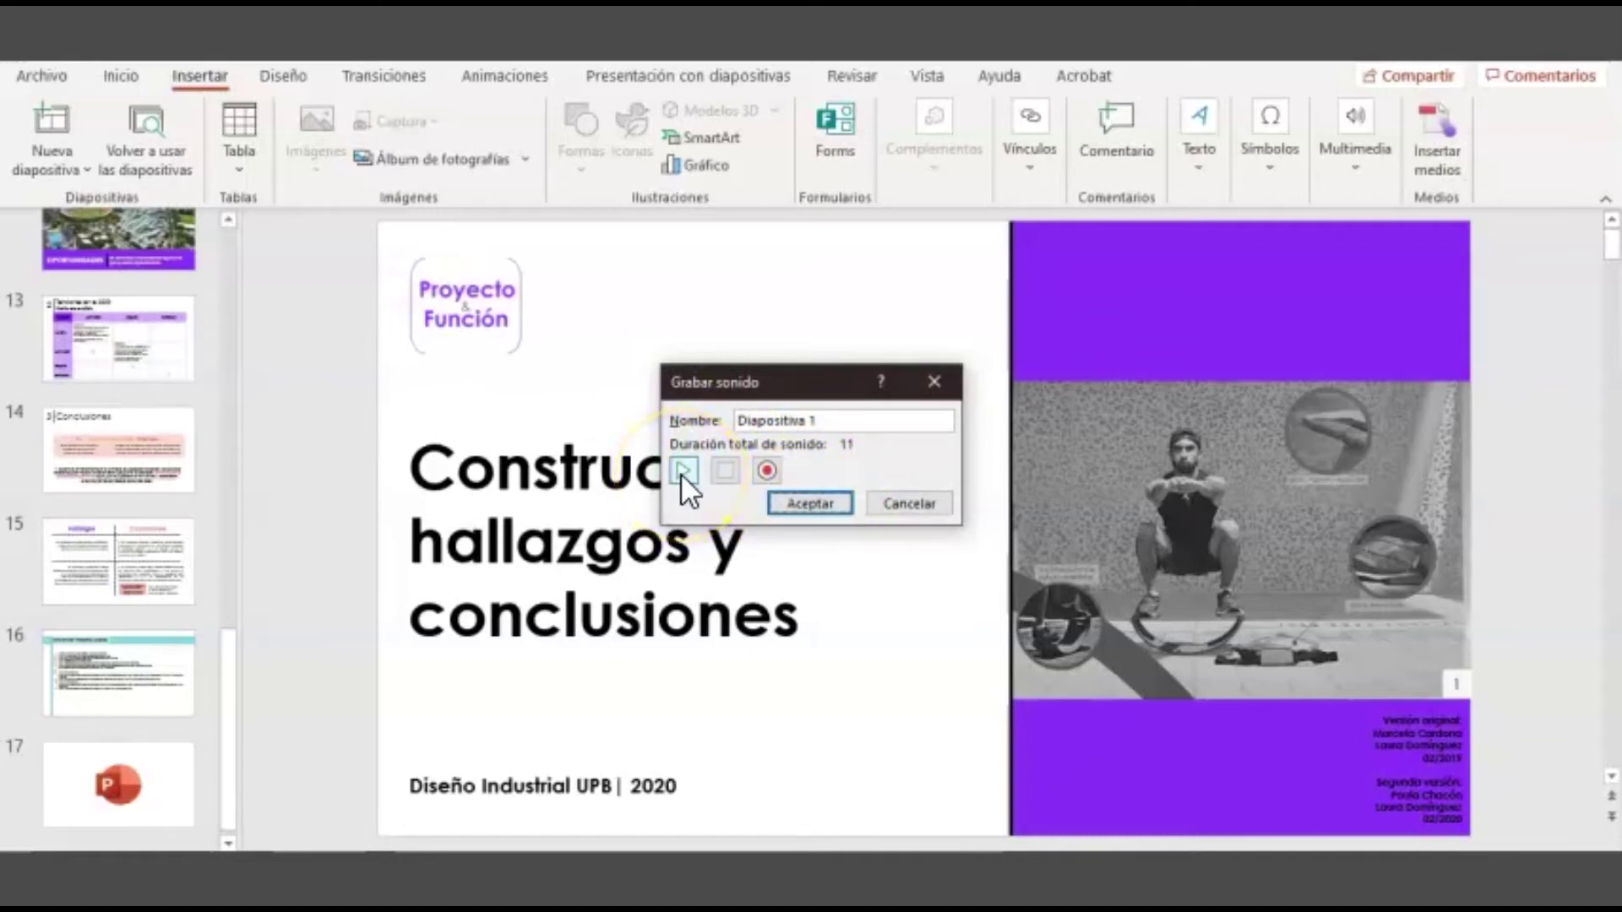
click(806, 502)
Step: Drag the speaker icon from beside the logo into the purple band at the top right
mouse_move(938, 536)
mouse_down()
mouse_move(794, 478)
mouse_move(589, 288)
mouse_up()
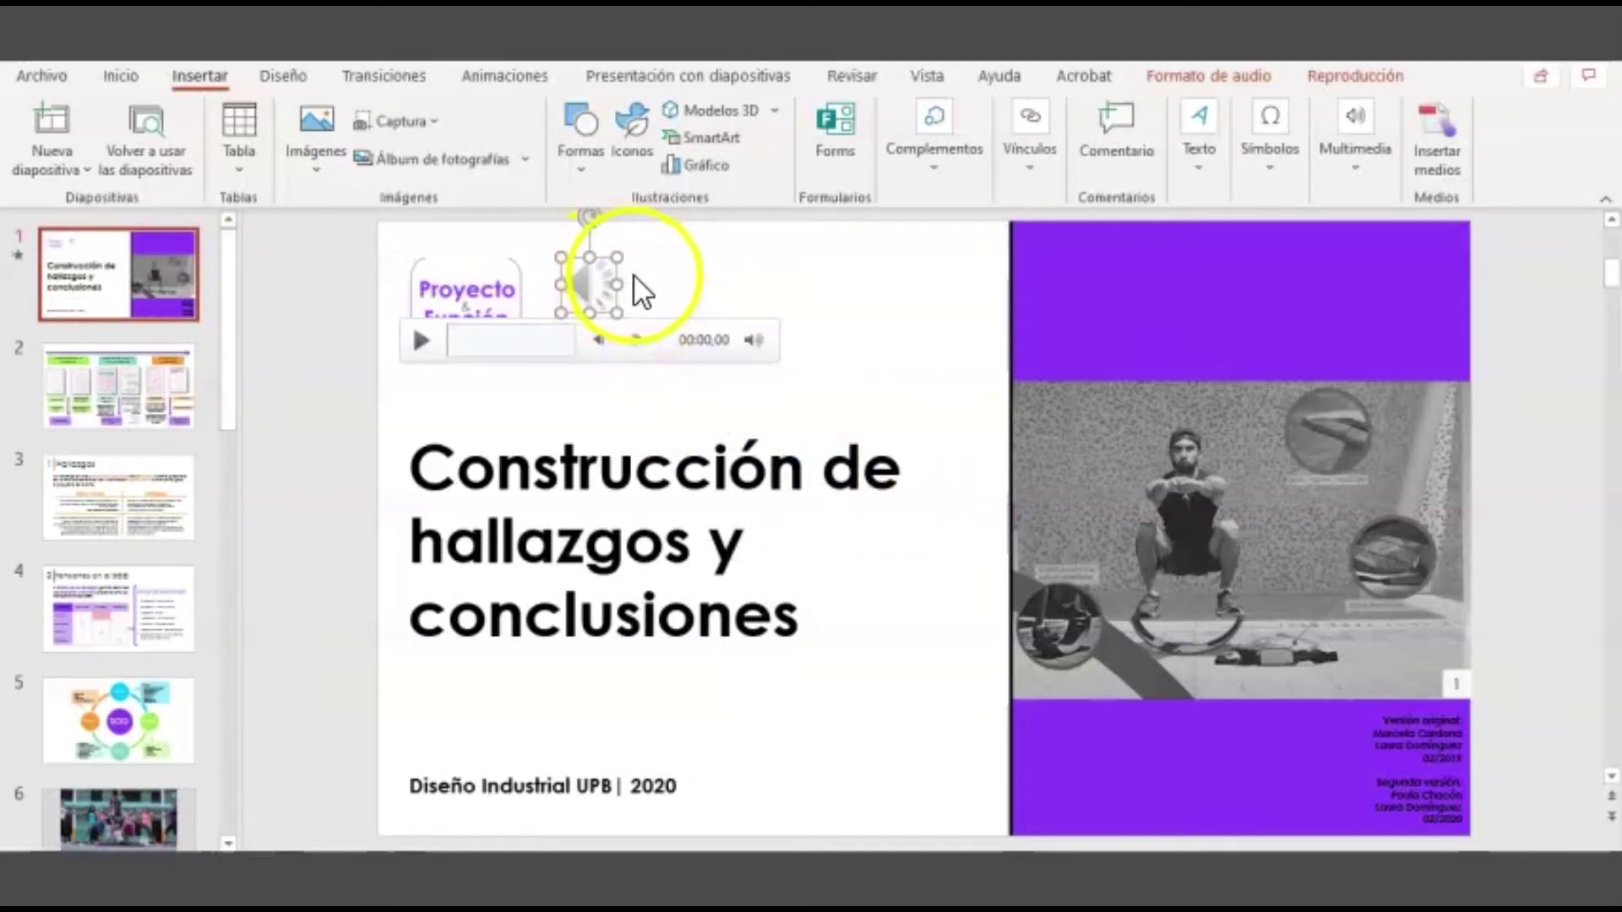
drag(587, 283, 1432, 260)
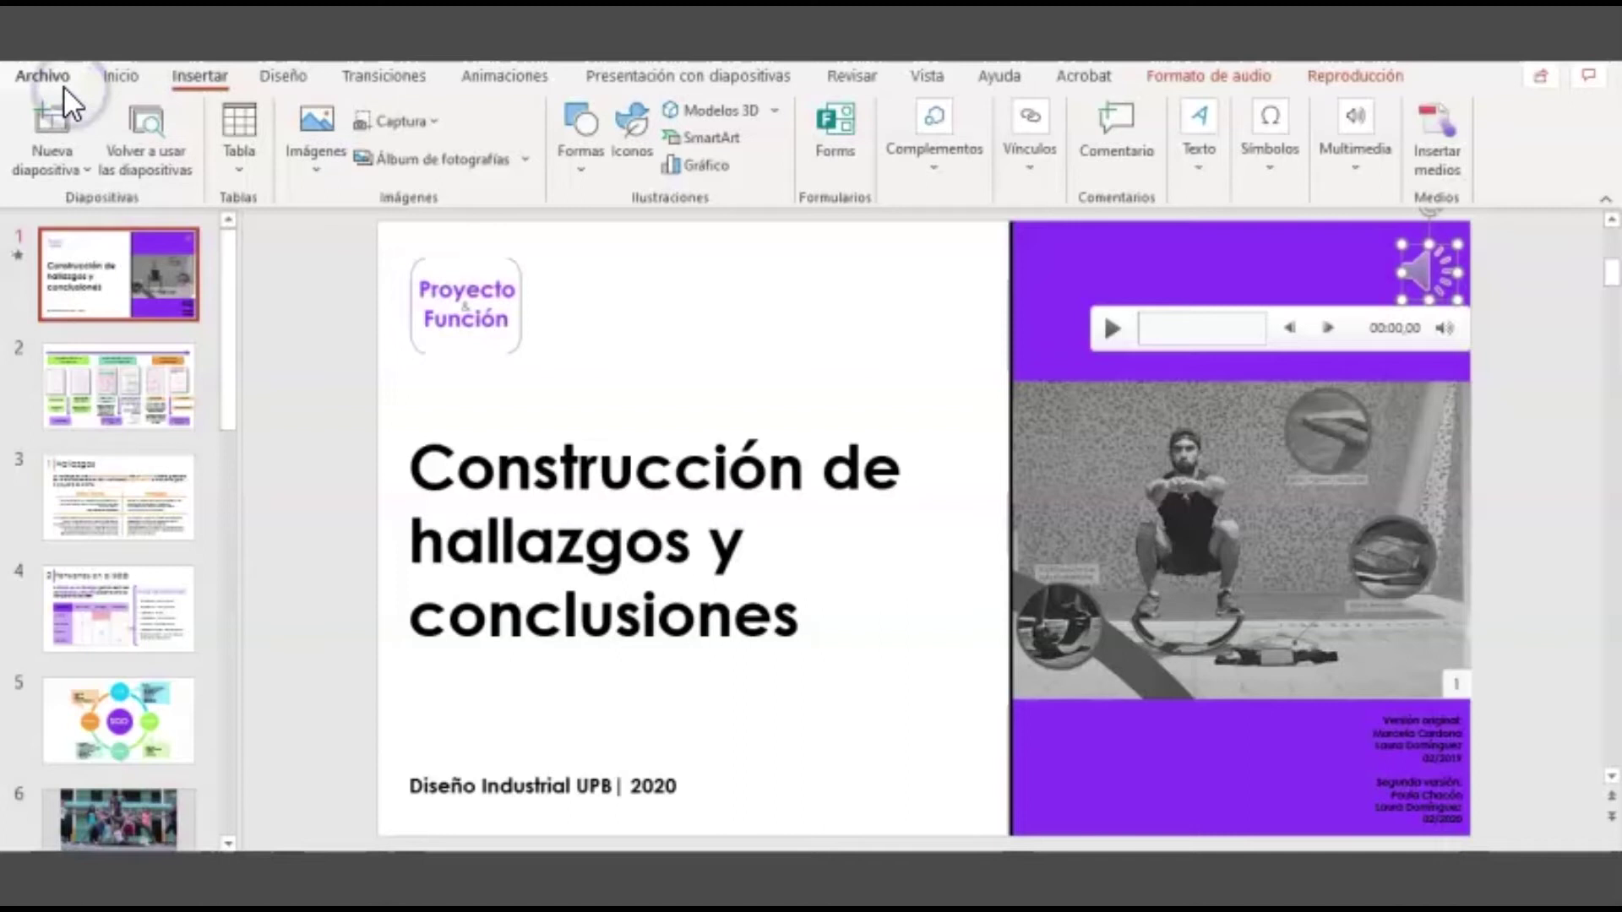
Step: Under Archivo > Exportar > Crear un vídeo, set 15 seconds per slide
click(53, 76)
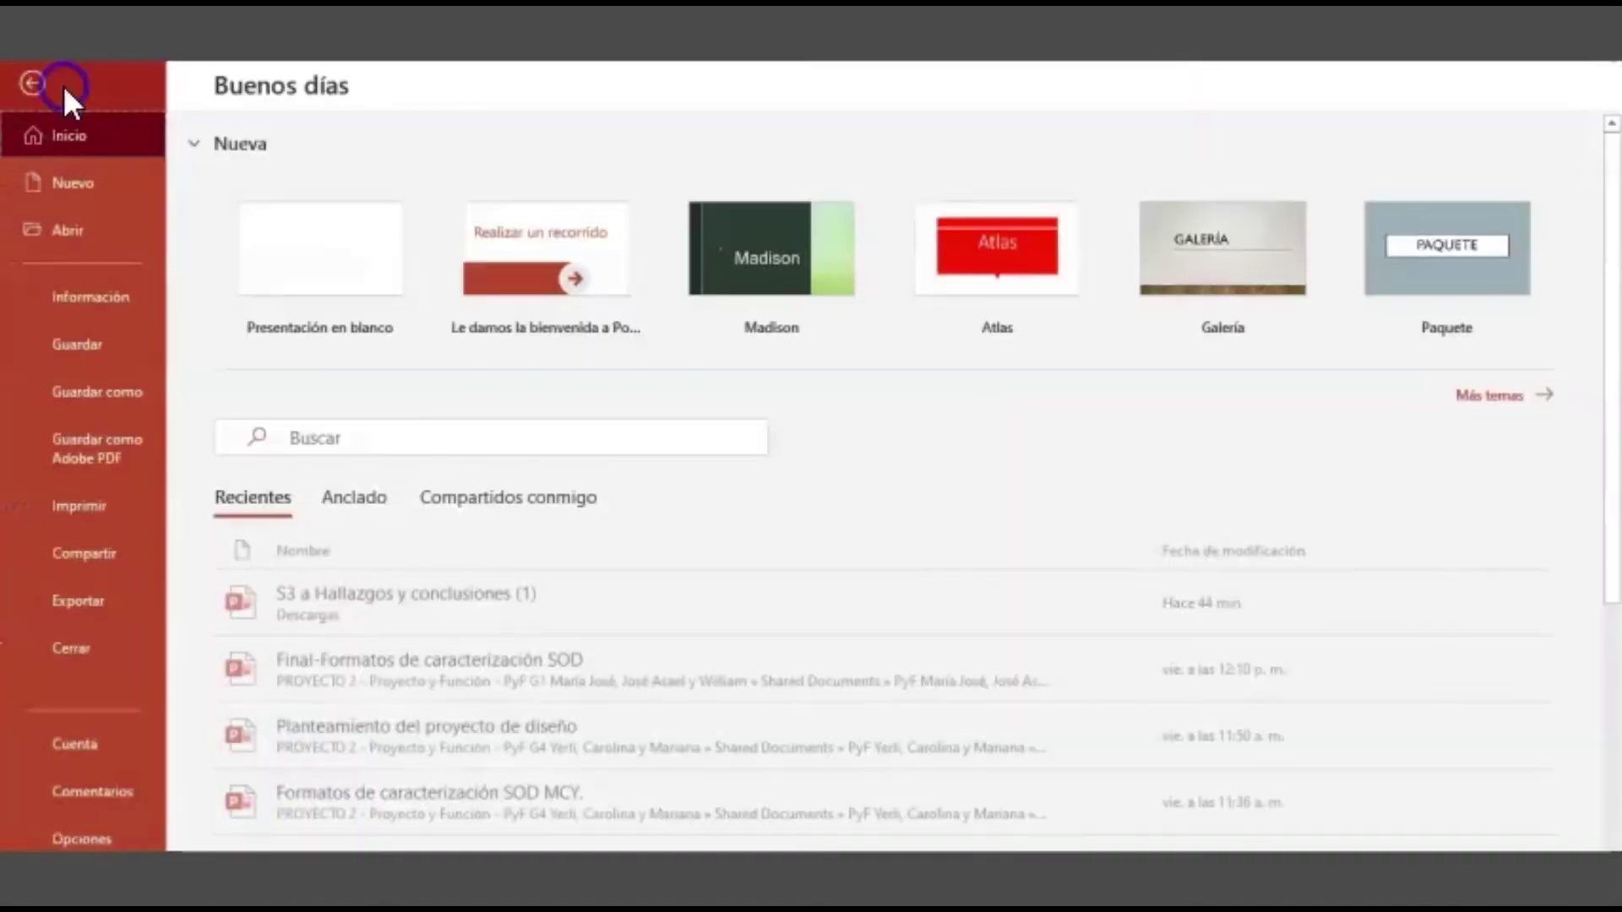
click(99, 606)
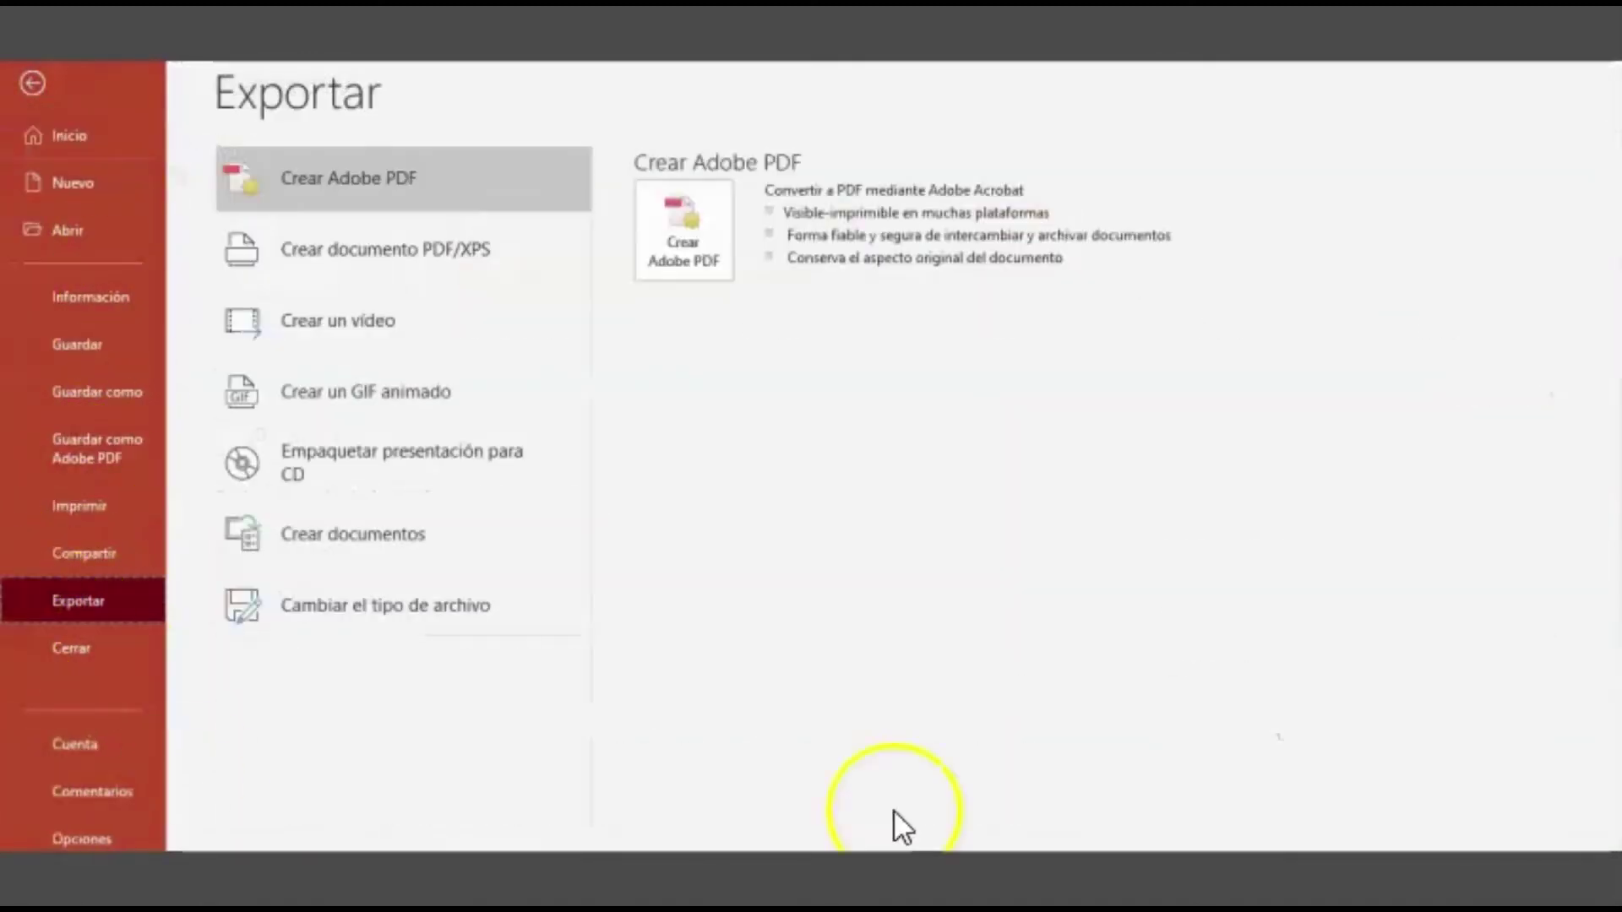
click(387, 311)
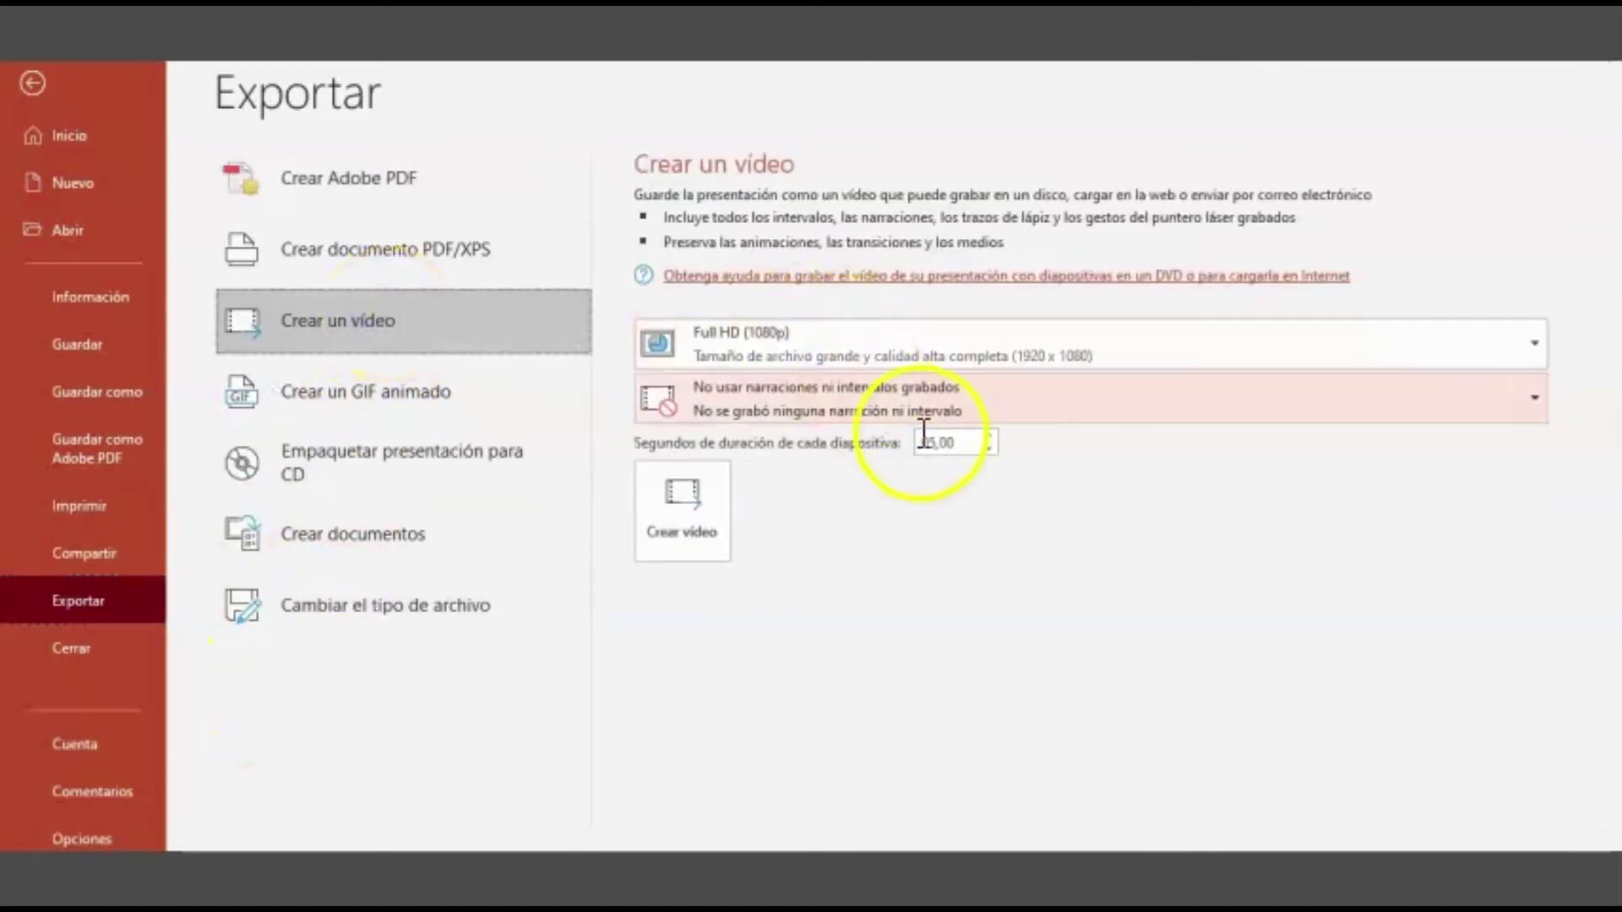
click(973, 446)
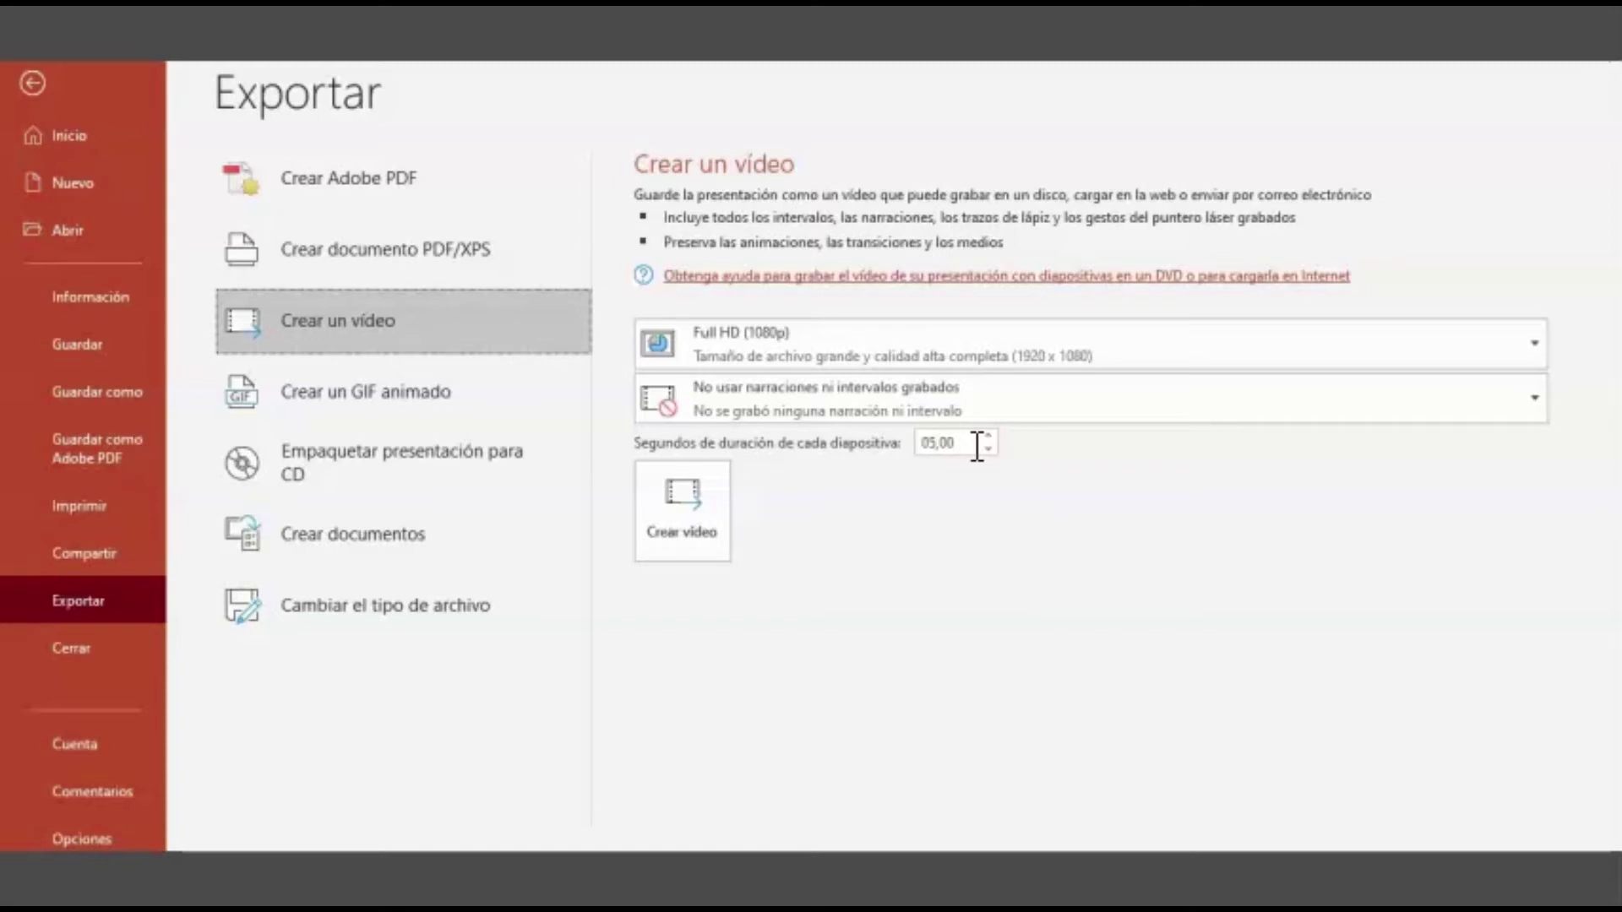
double_click(966, 446)
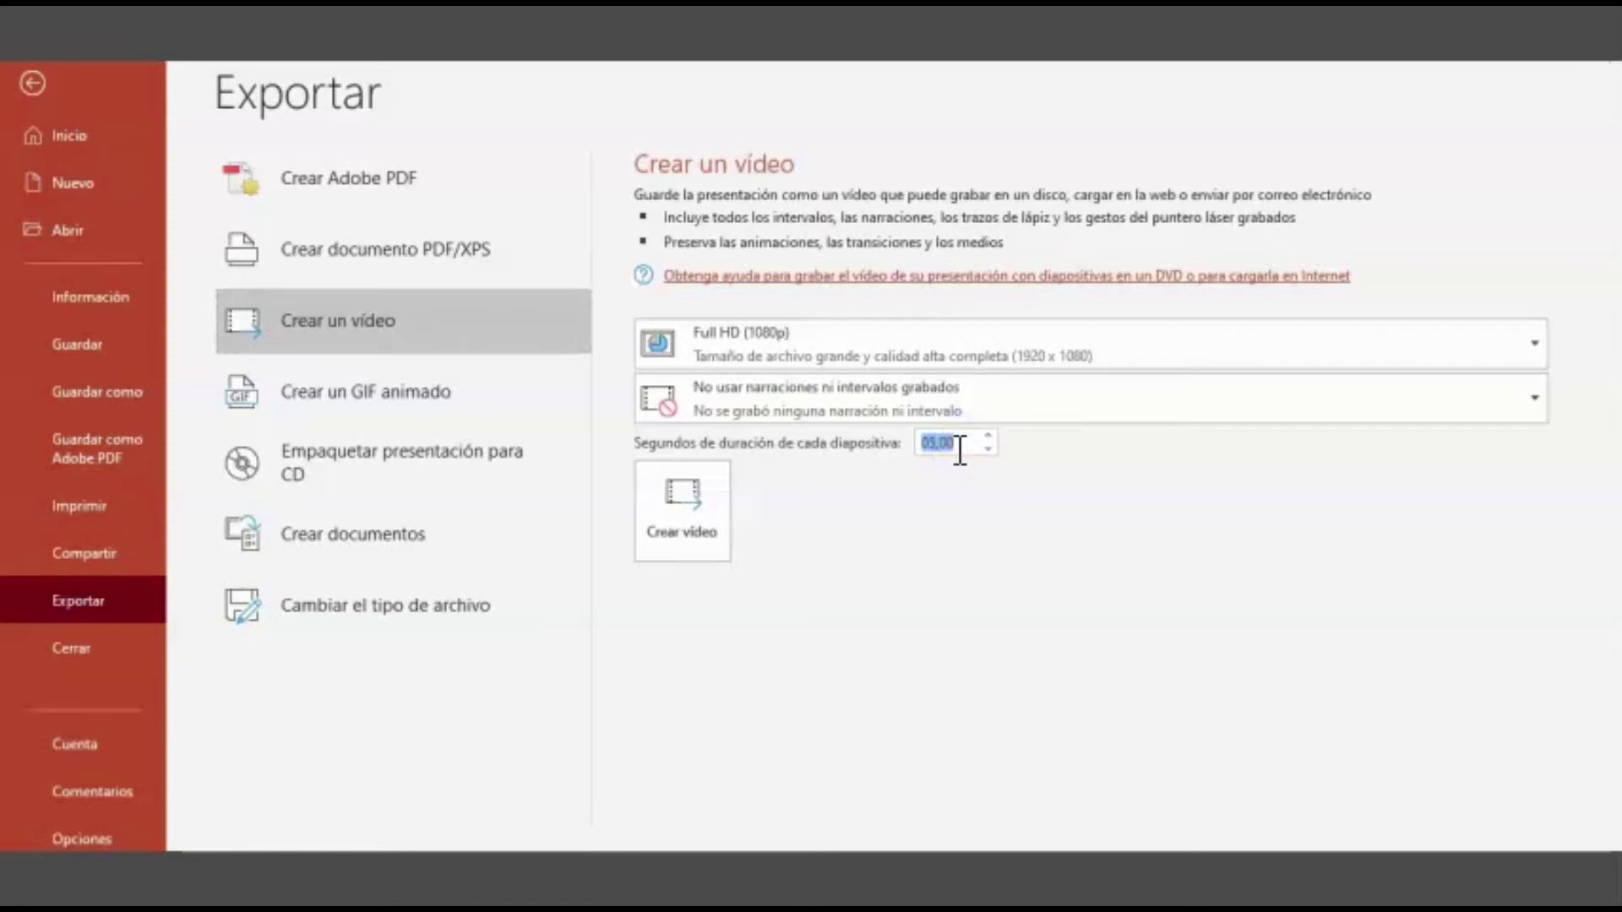
text(15)
click(965, 488)
click(1018, 548)
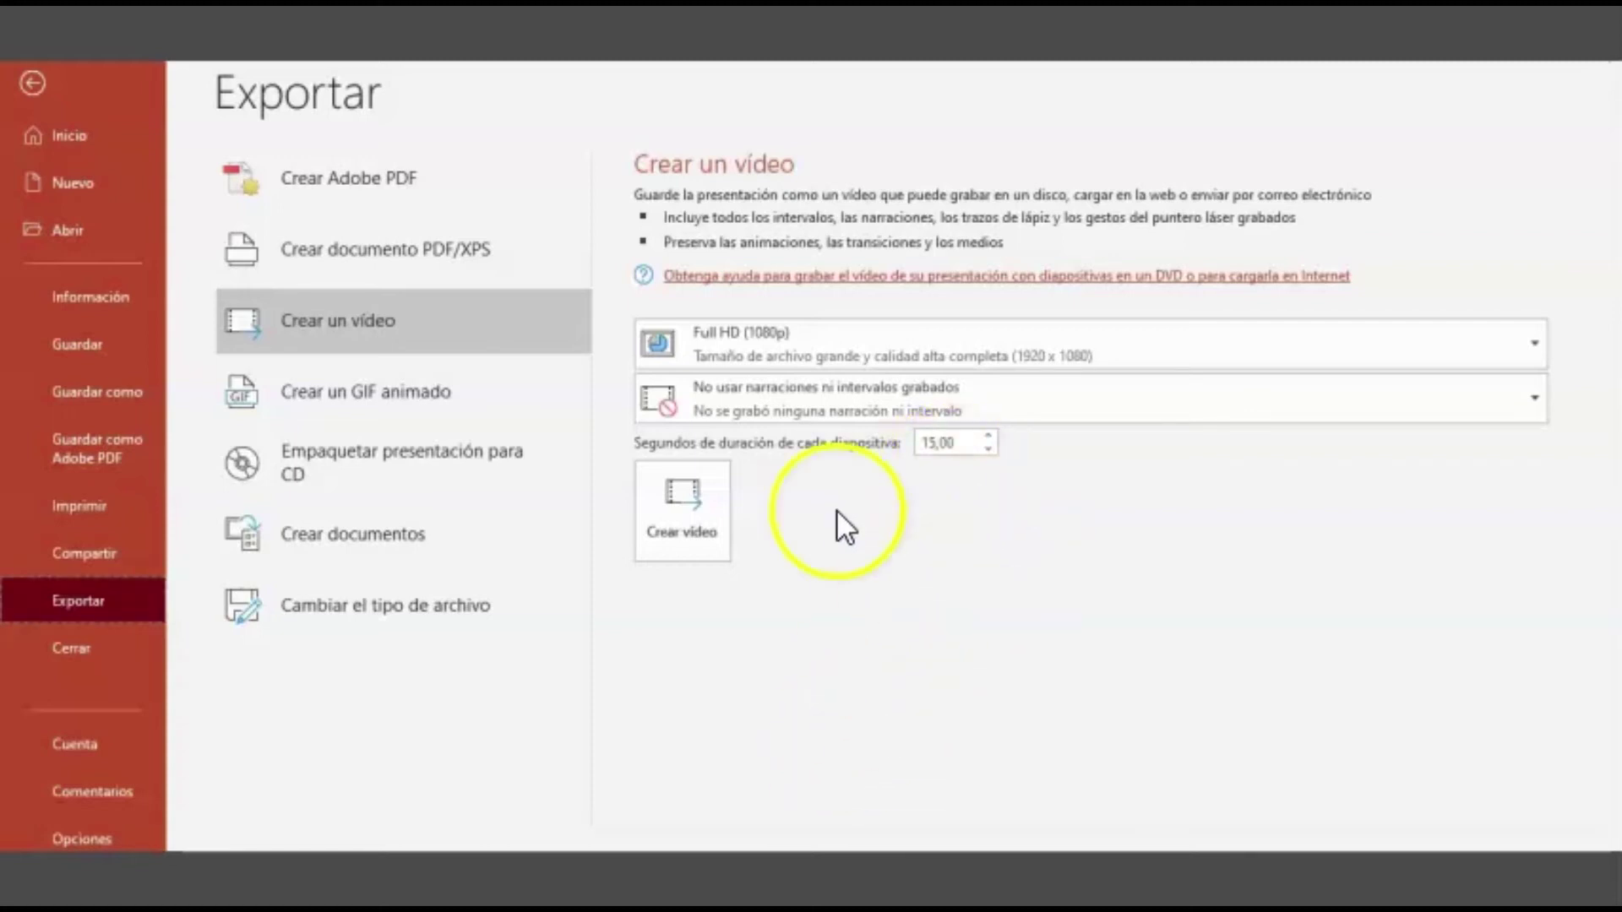
Step: Create the video and save it in Descargas as 'S3 a Hallazgos y conclusiones' MPEG-4
click(707, 534)
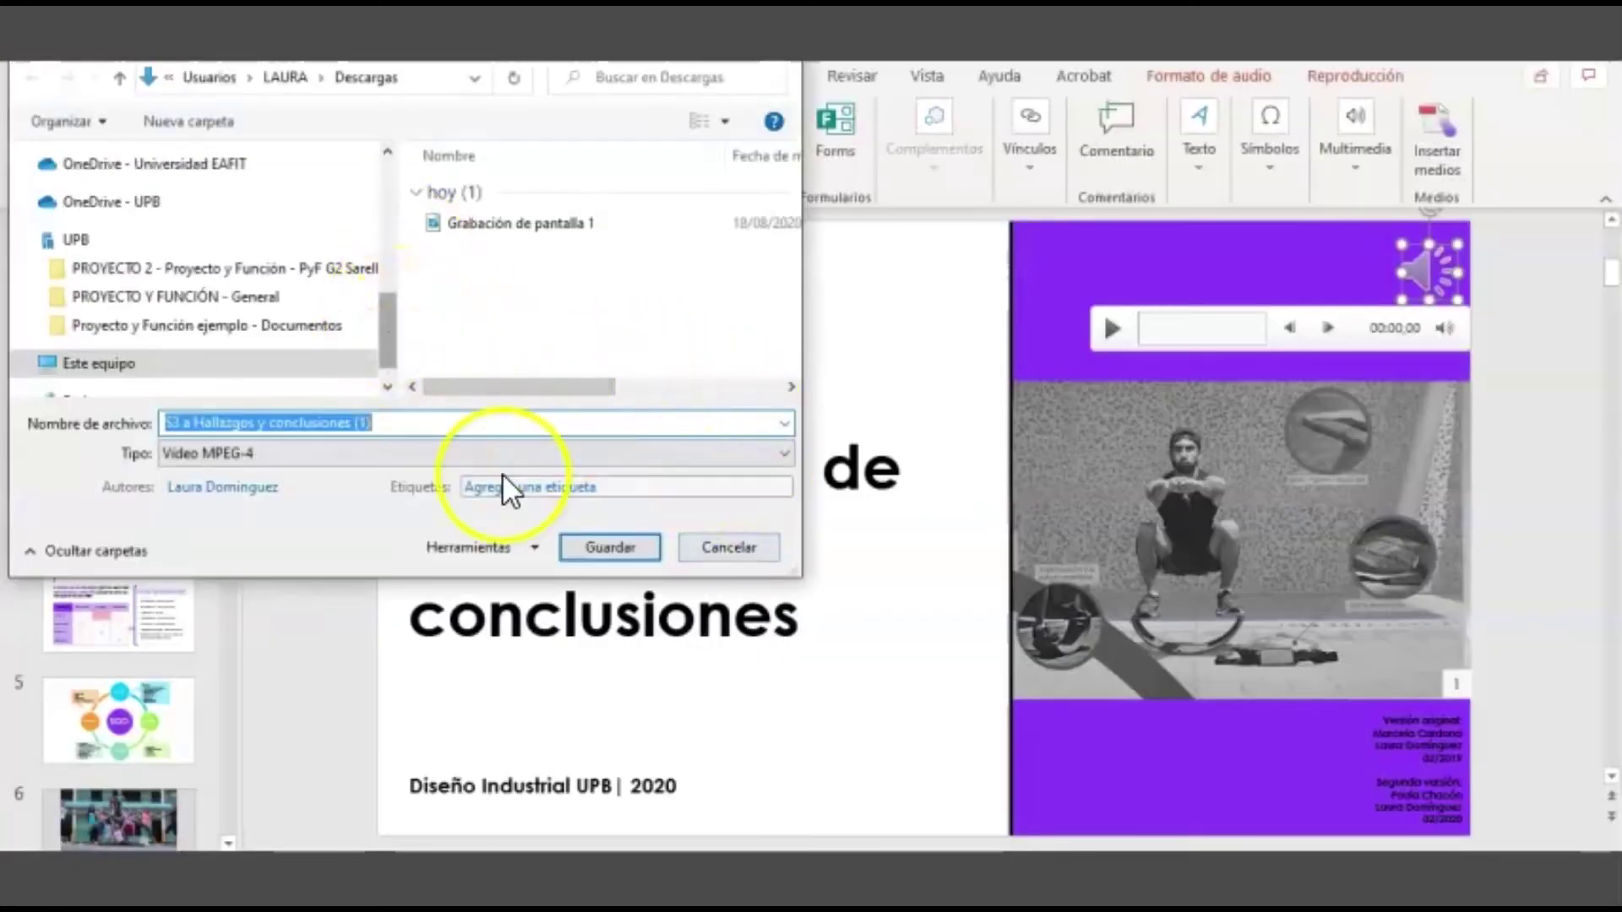
click(399, 420)
key(BackSpace)
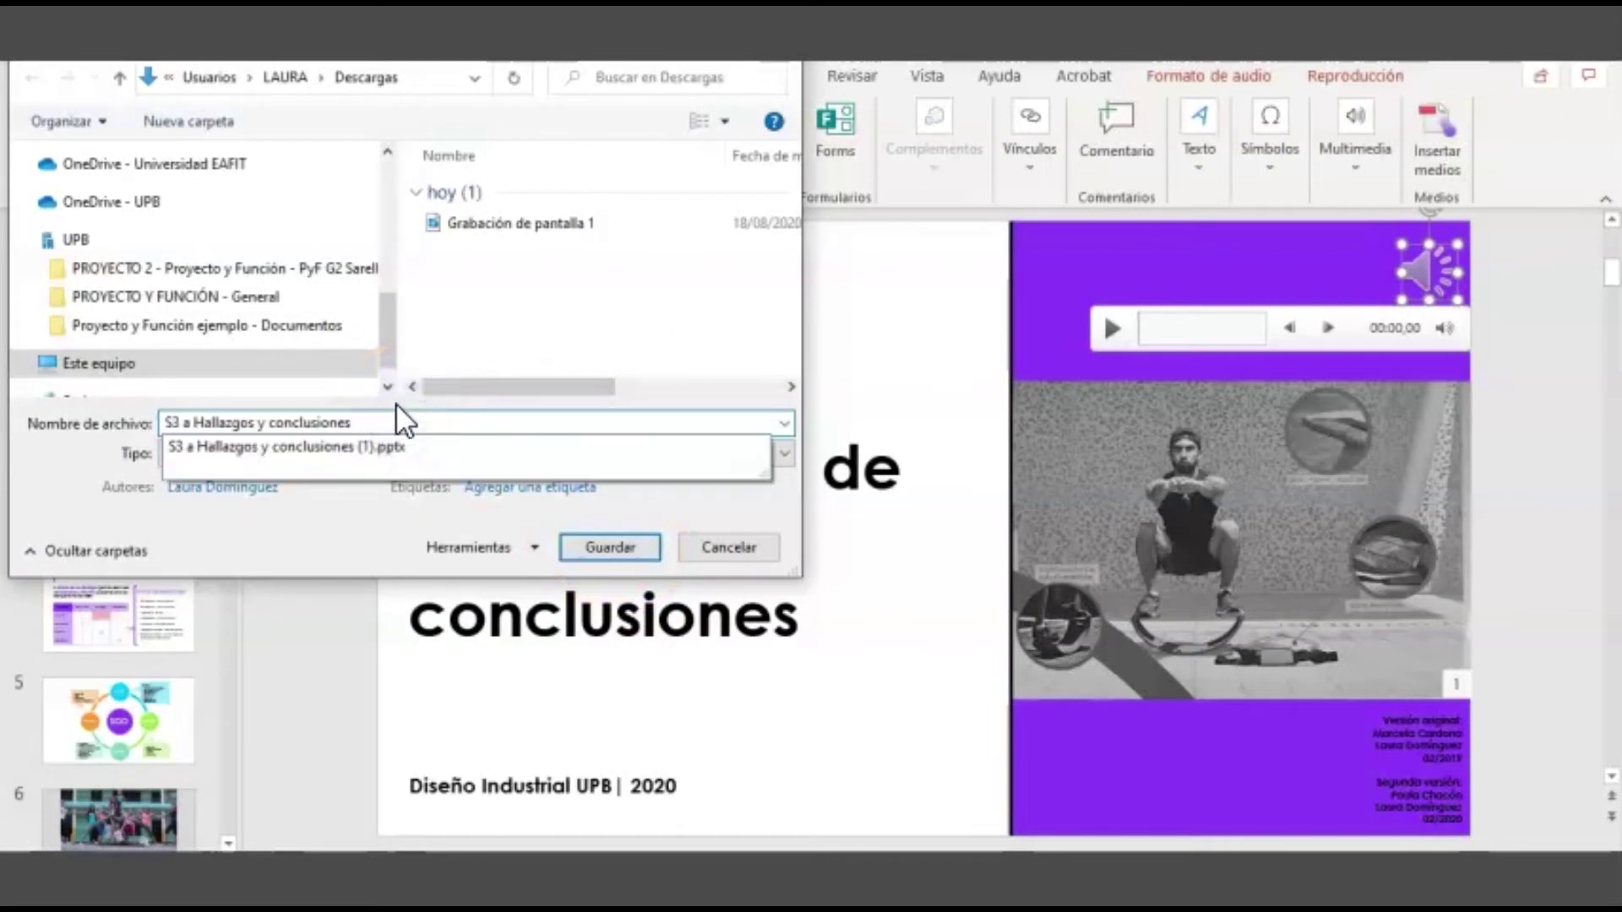
key(Return)
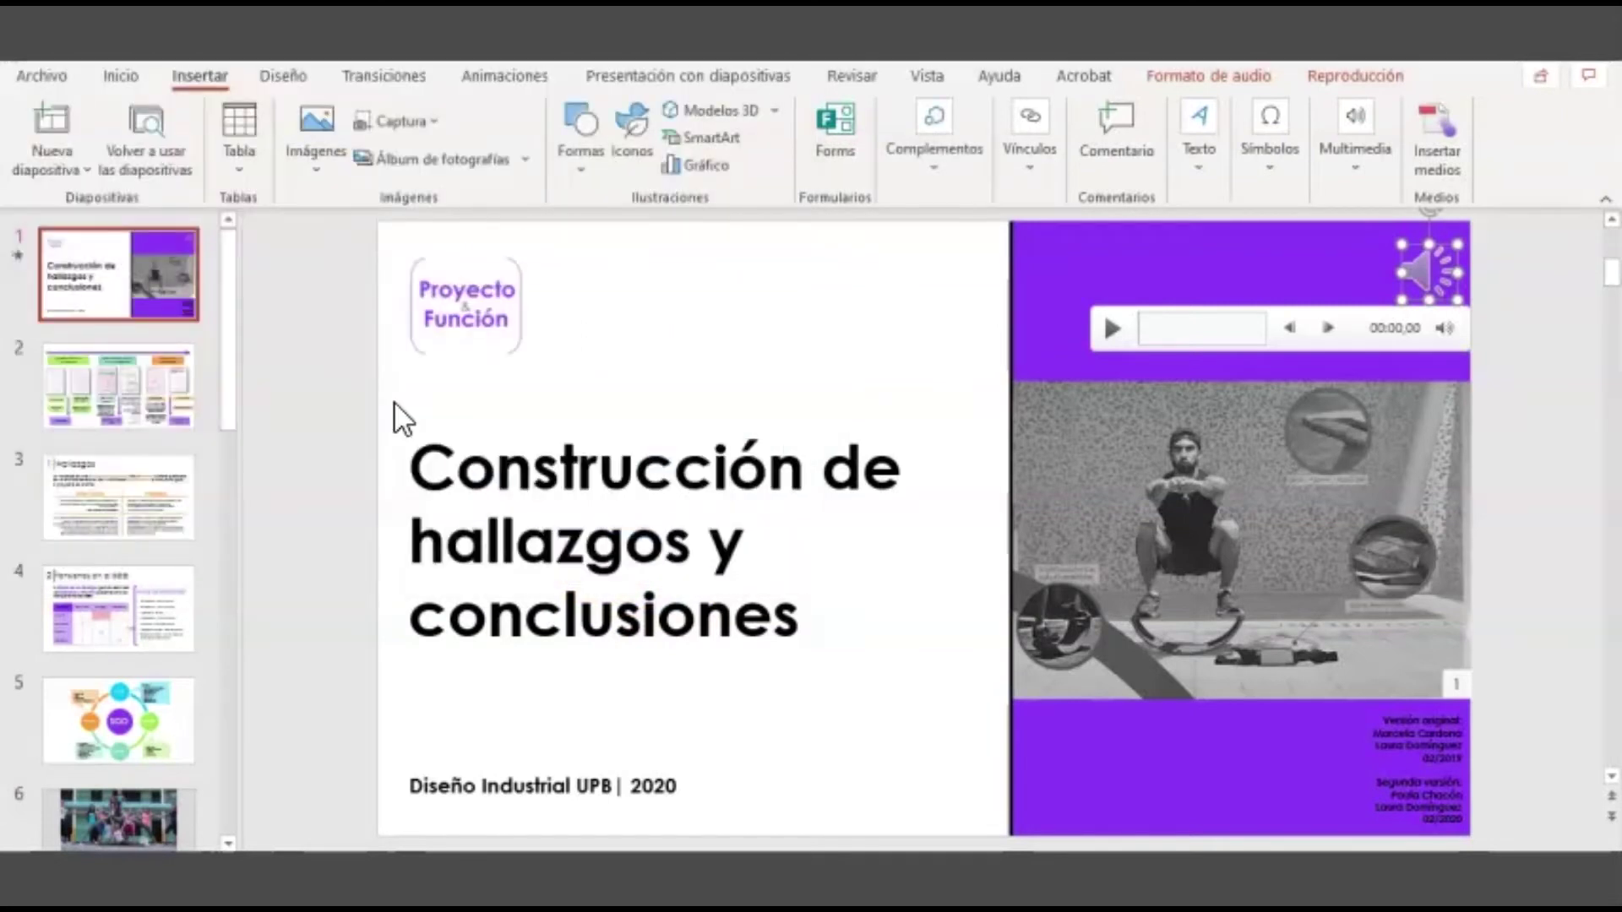
Step: Insert a new Título y objetos slide and select it as slide 17
click(252, 715)
key(ctrl+m)
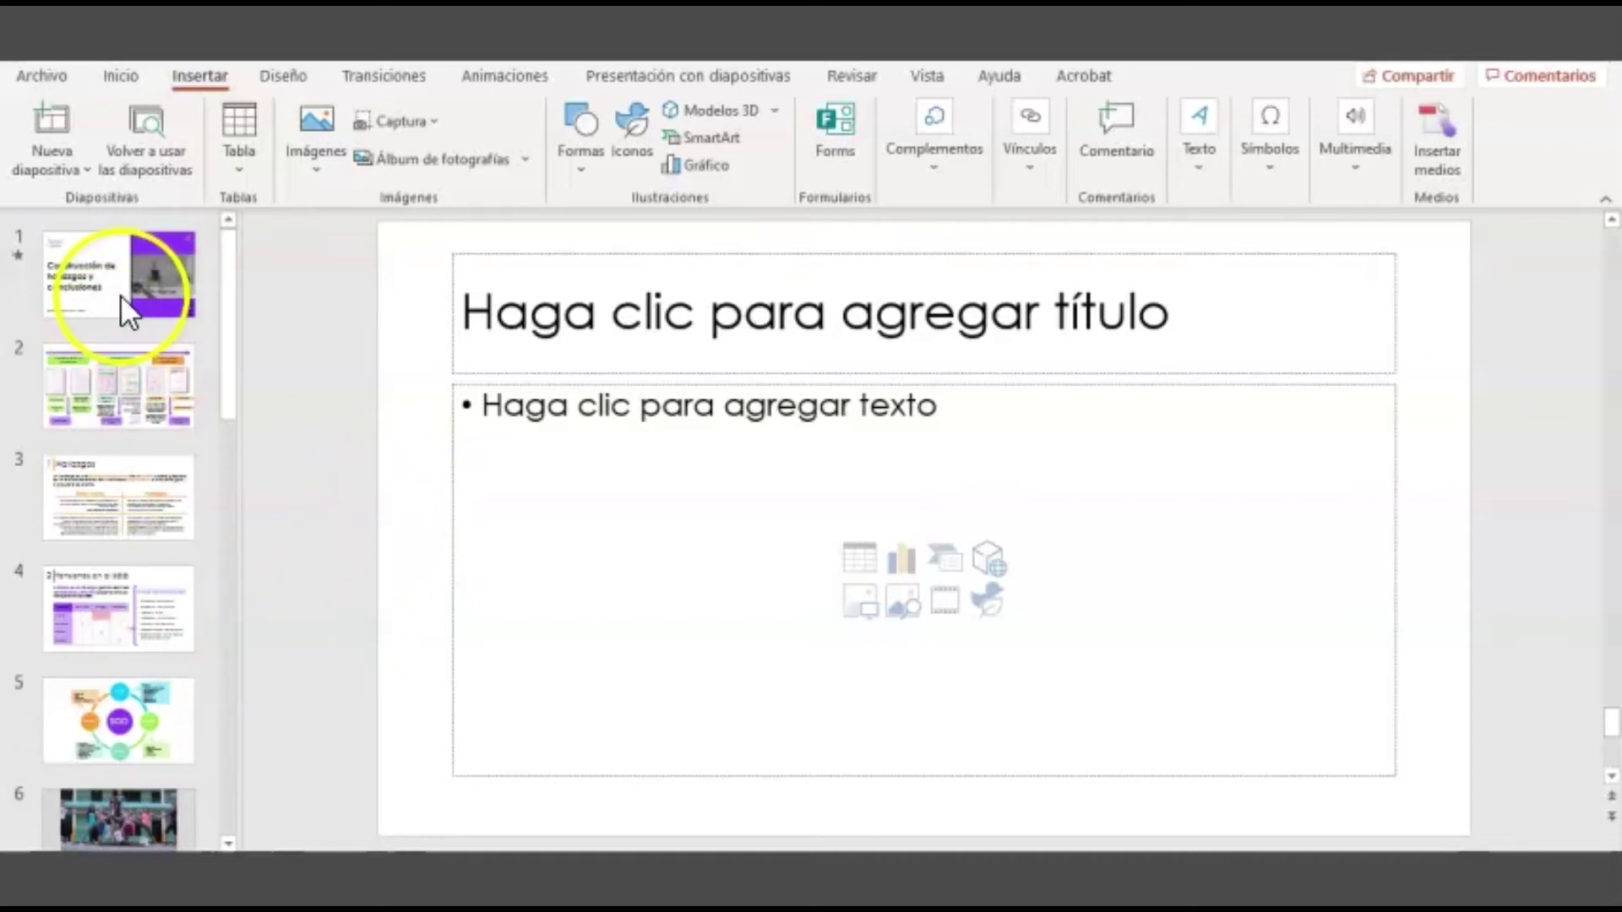
drag(225, 362, 236, 733)
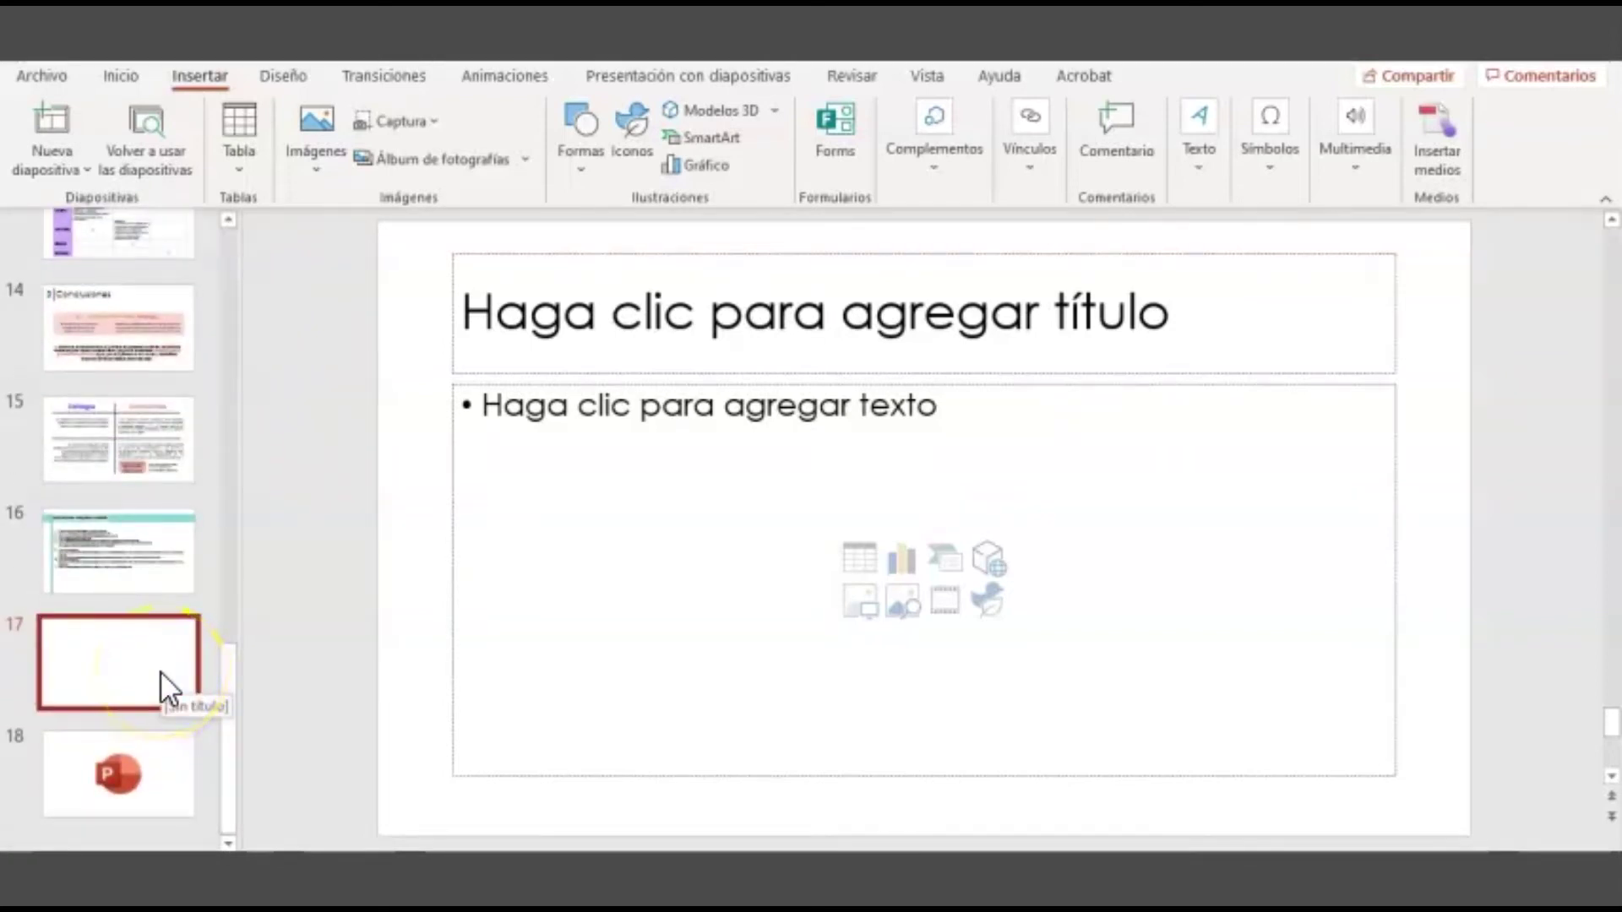
click(70, 648)
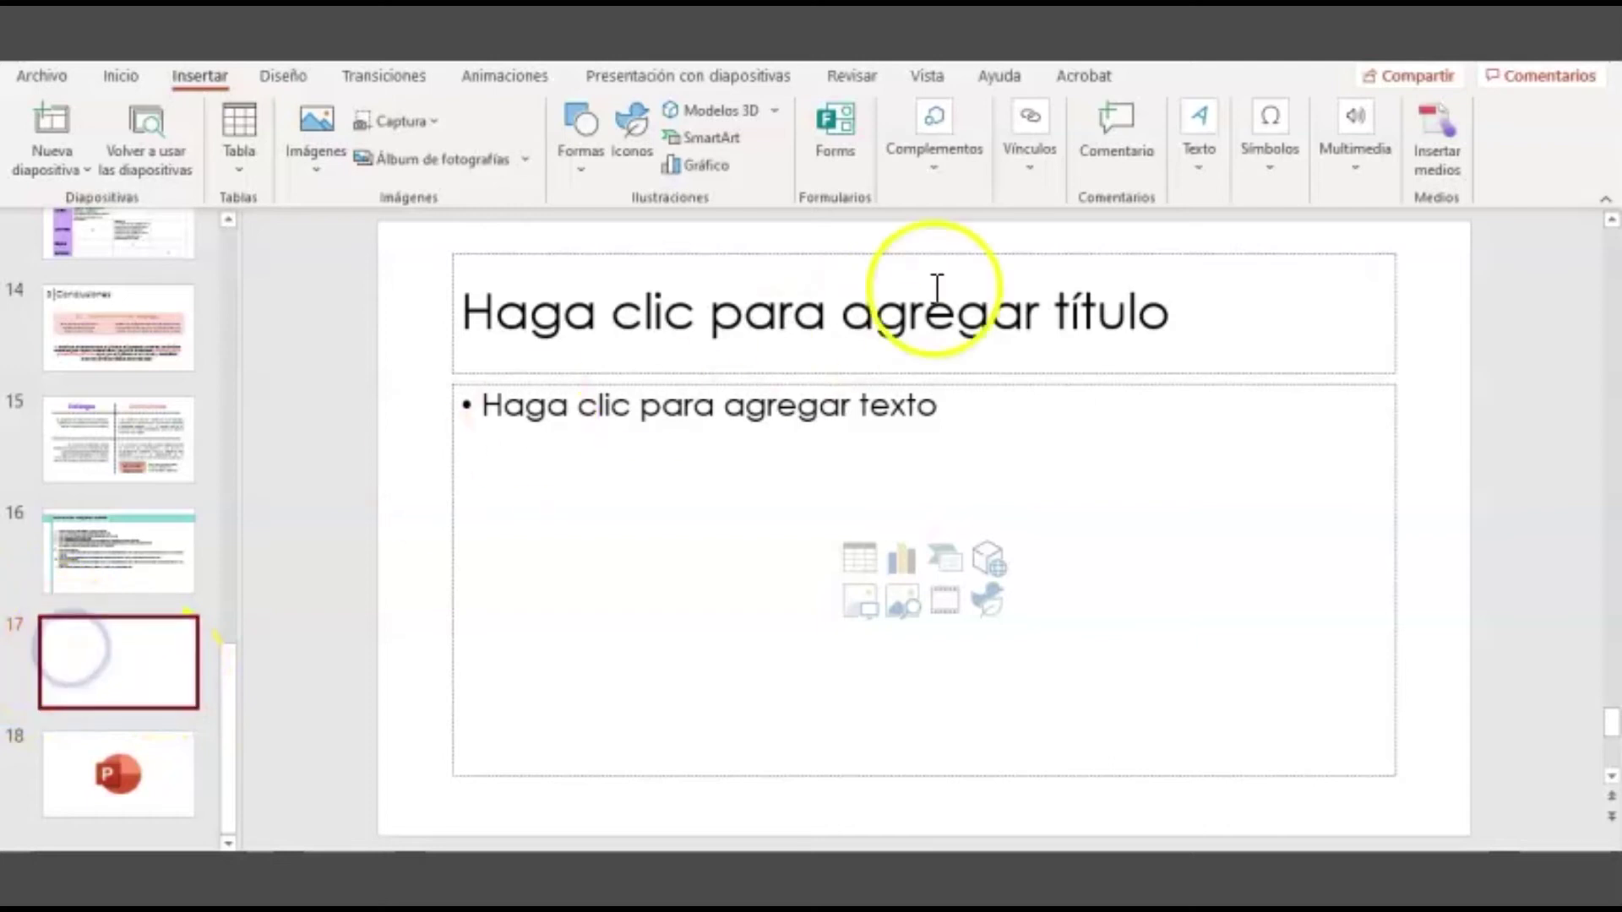
click(1352, 182)
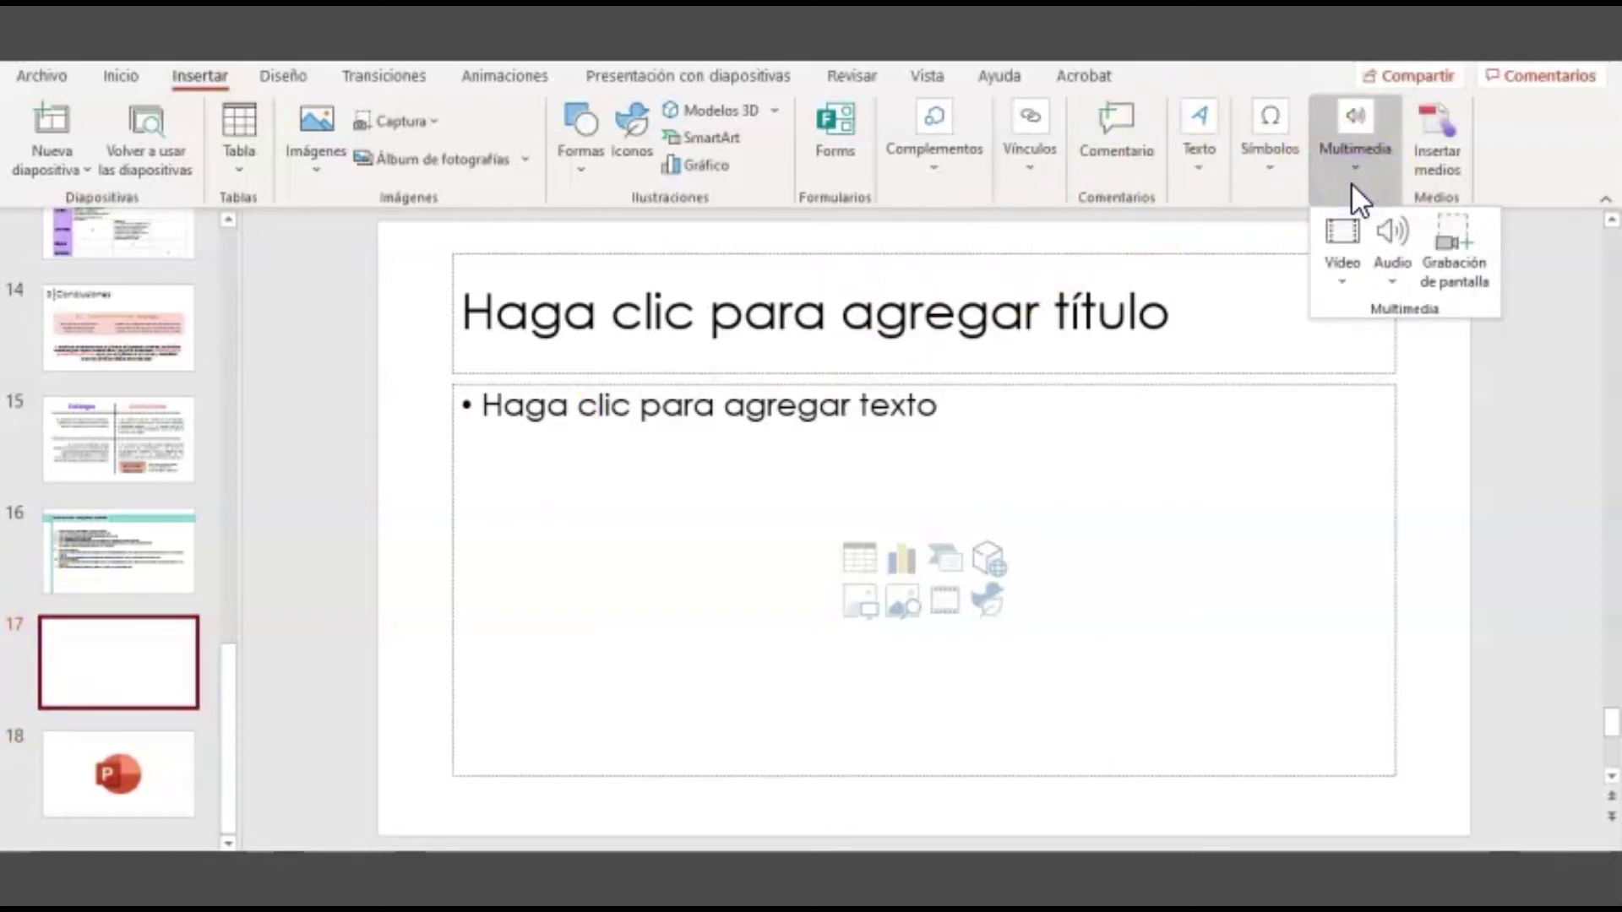
Step: Start Grabación de pantalla from the Multimedia menu on the Insertar tab
click(1585, 215)
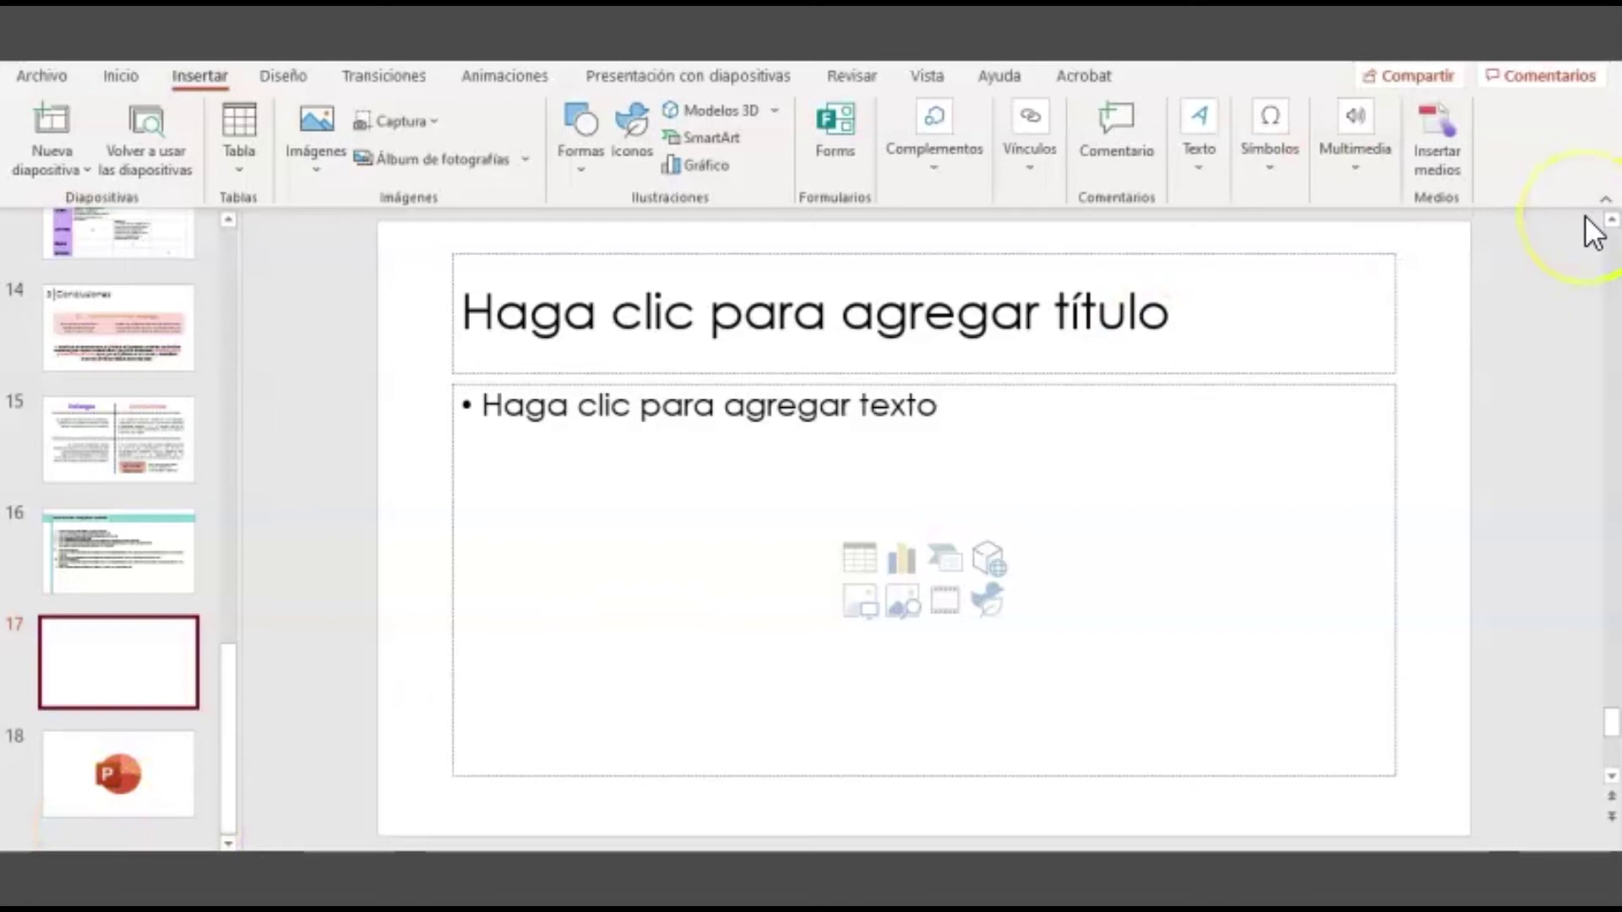
click(1353, 169)
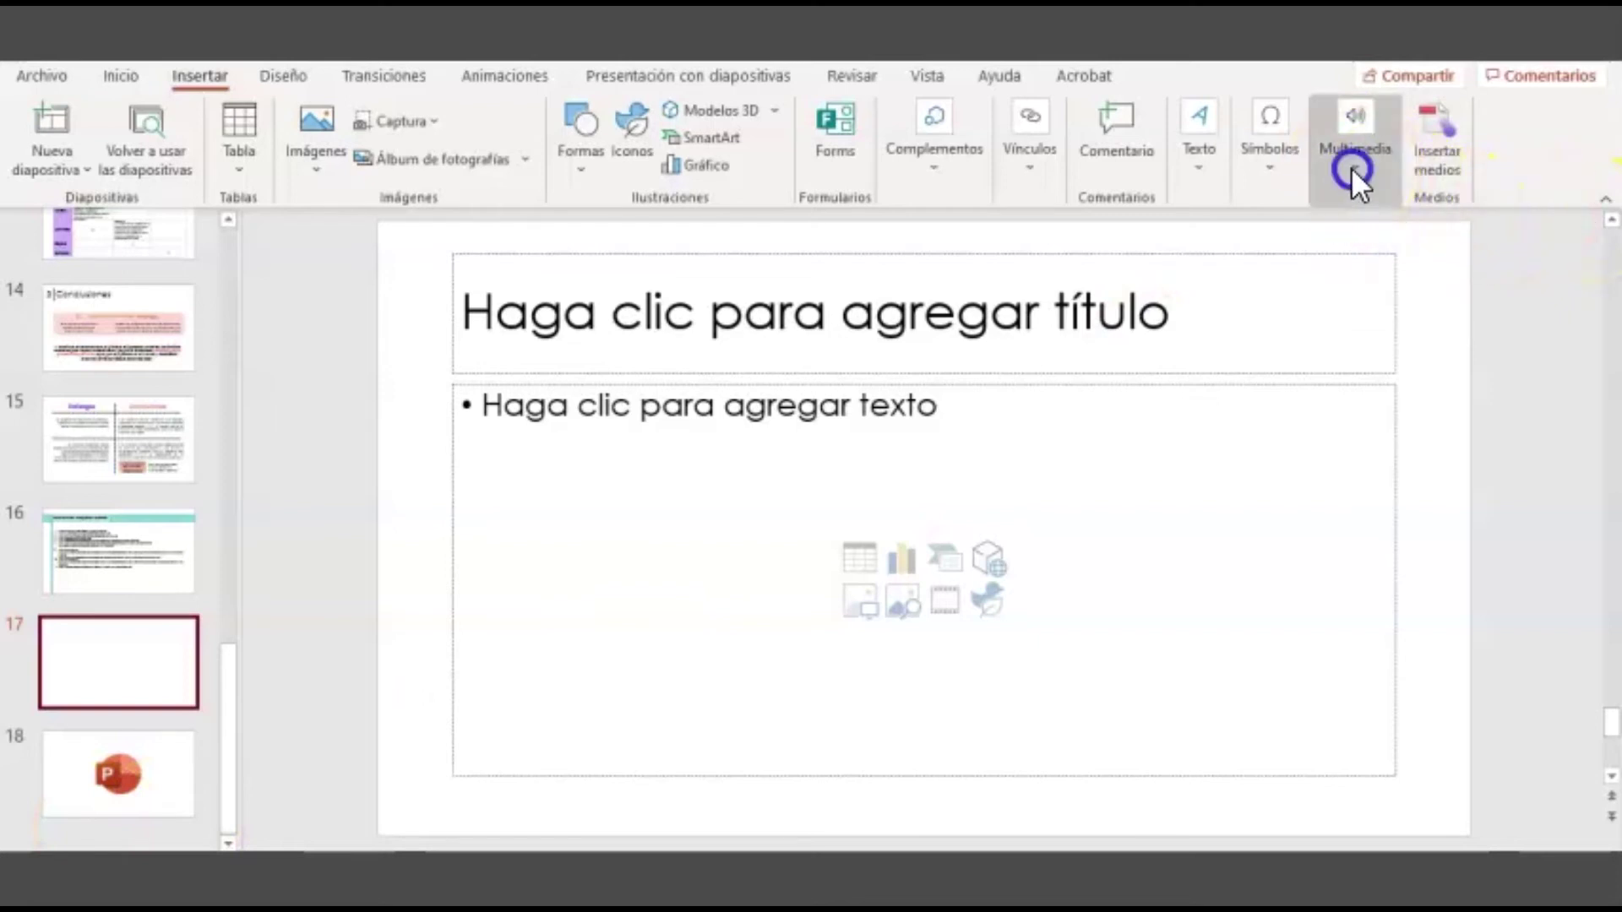
click(1472, 243)
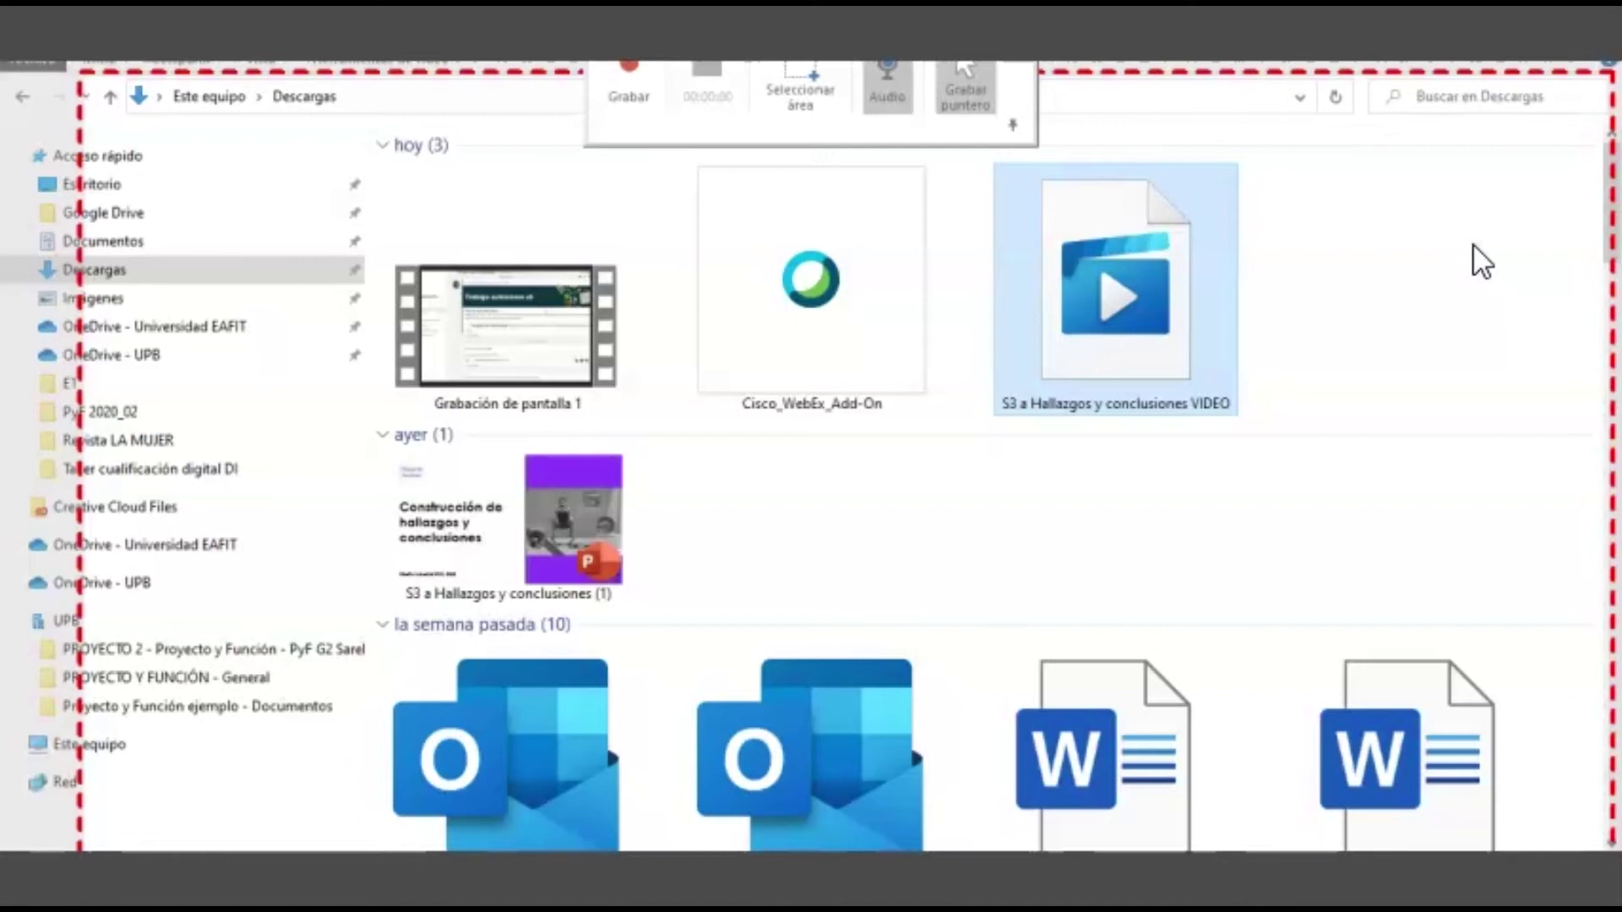
Step: Pin the recording controls, mark the whole Descargas window as capture area, and start recording
click(1013, 128)
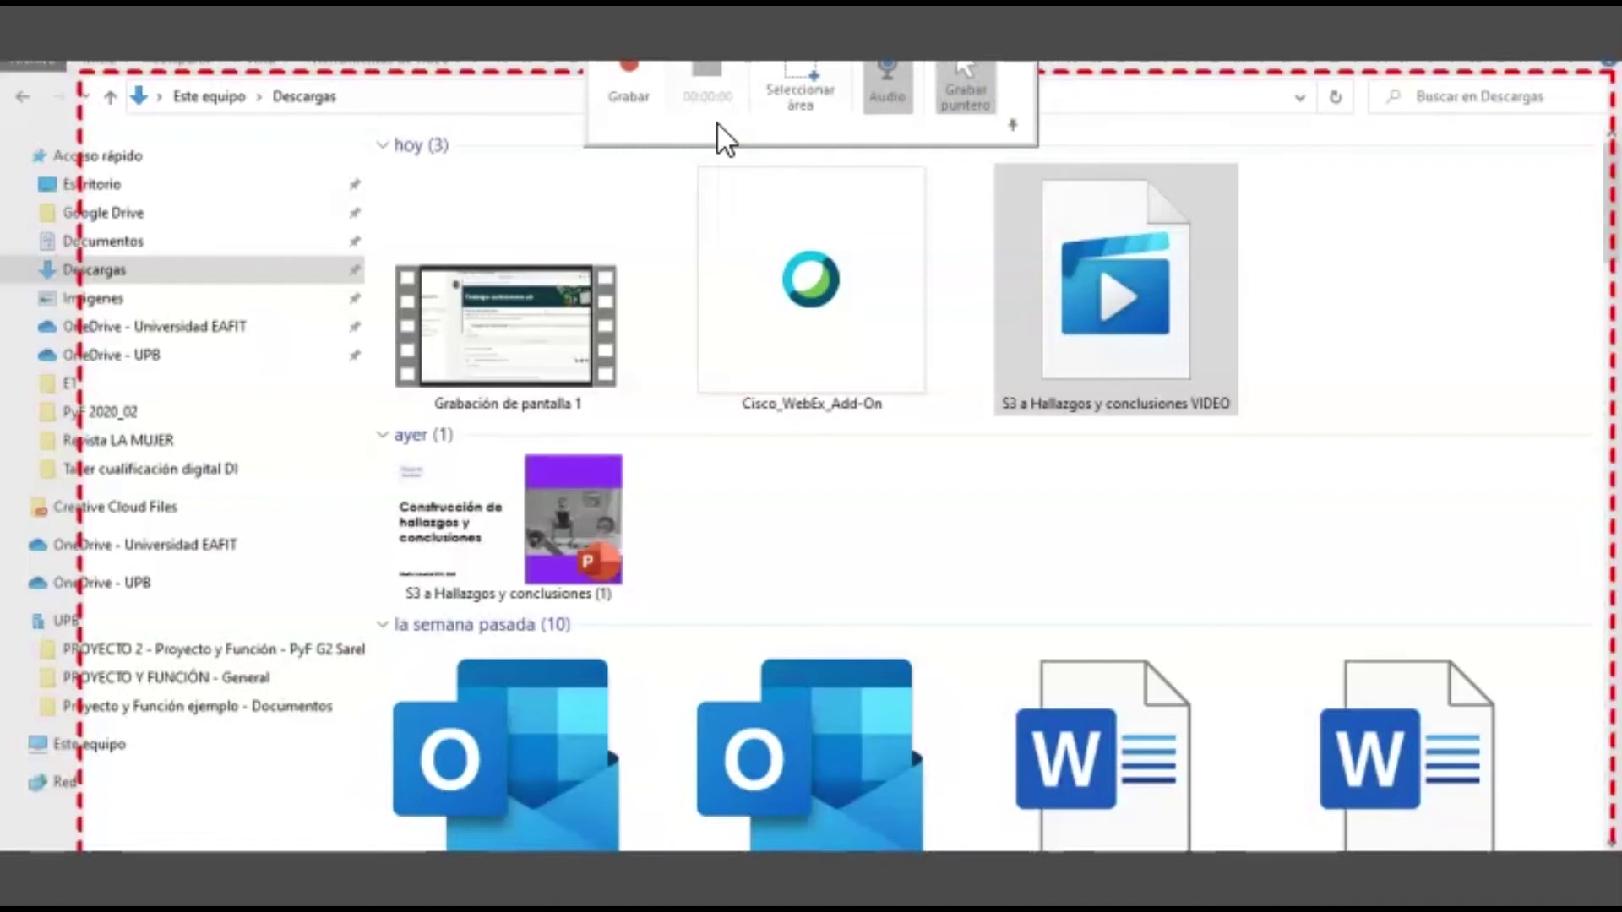
click(814, 85)
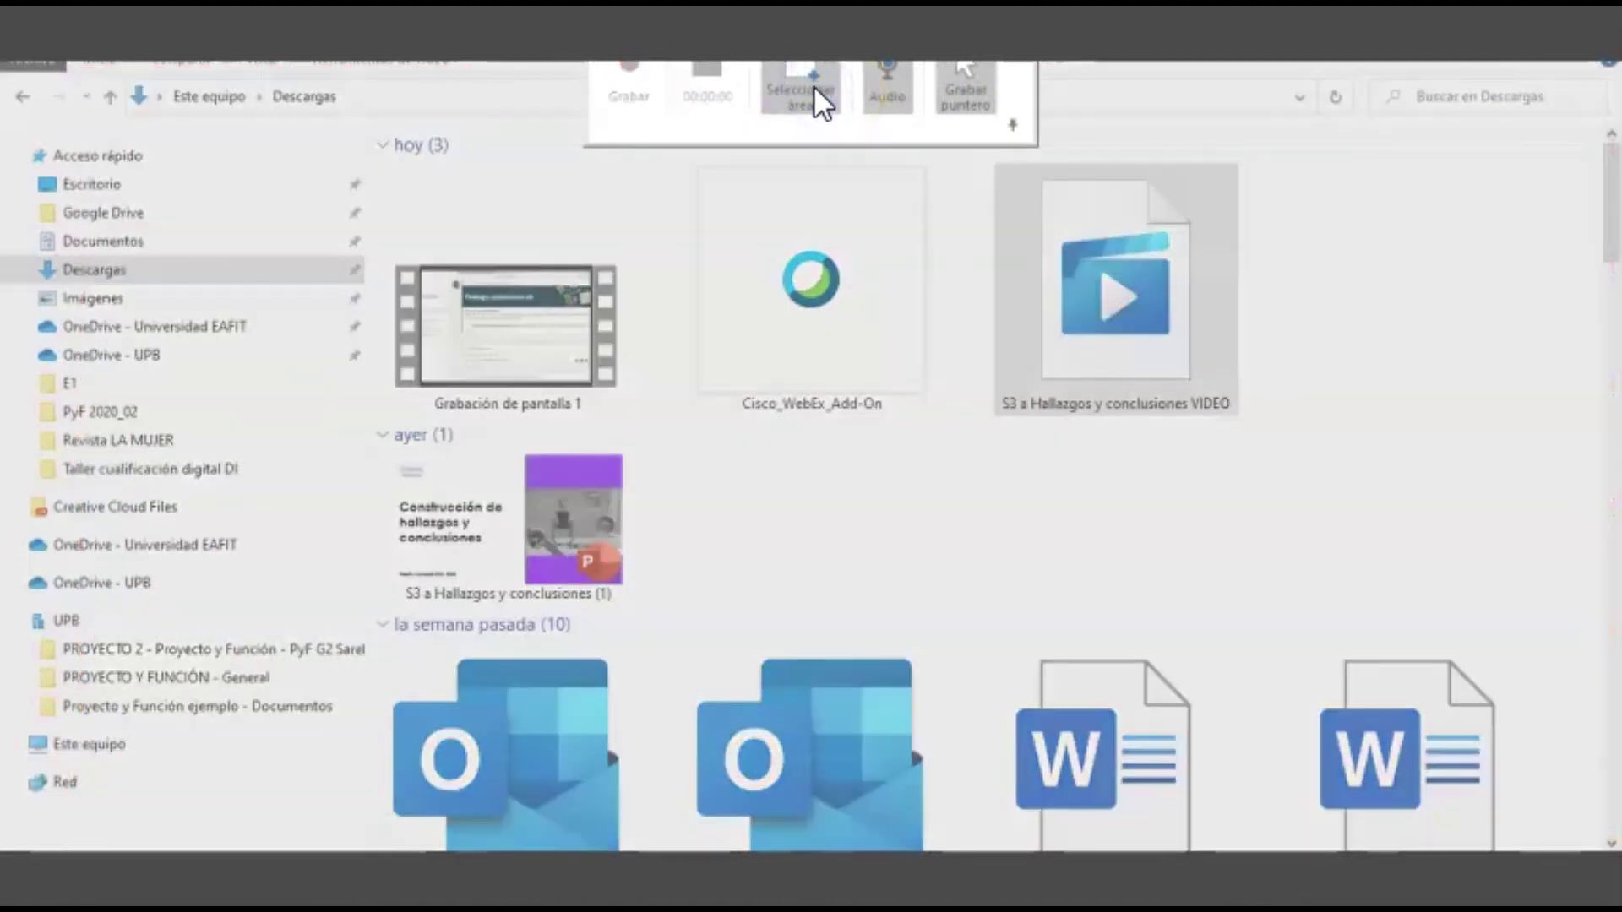
mouse_move(29, 102)
mouse_down()
mouse_move(1256, 505)
mouse_move(1597, 836)
mouse_up()
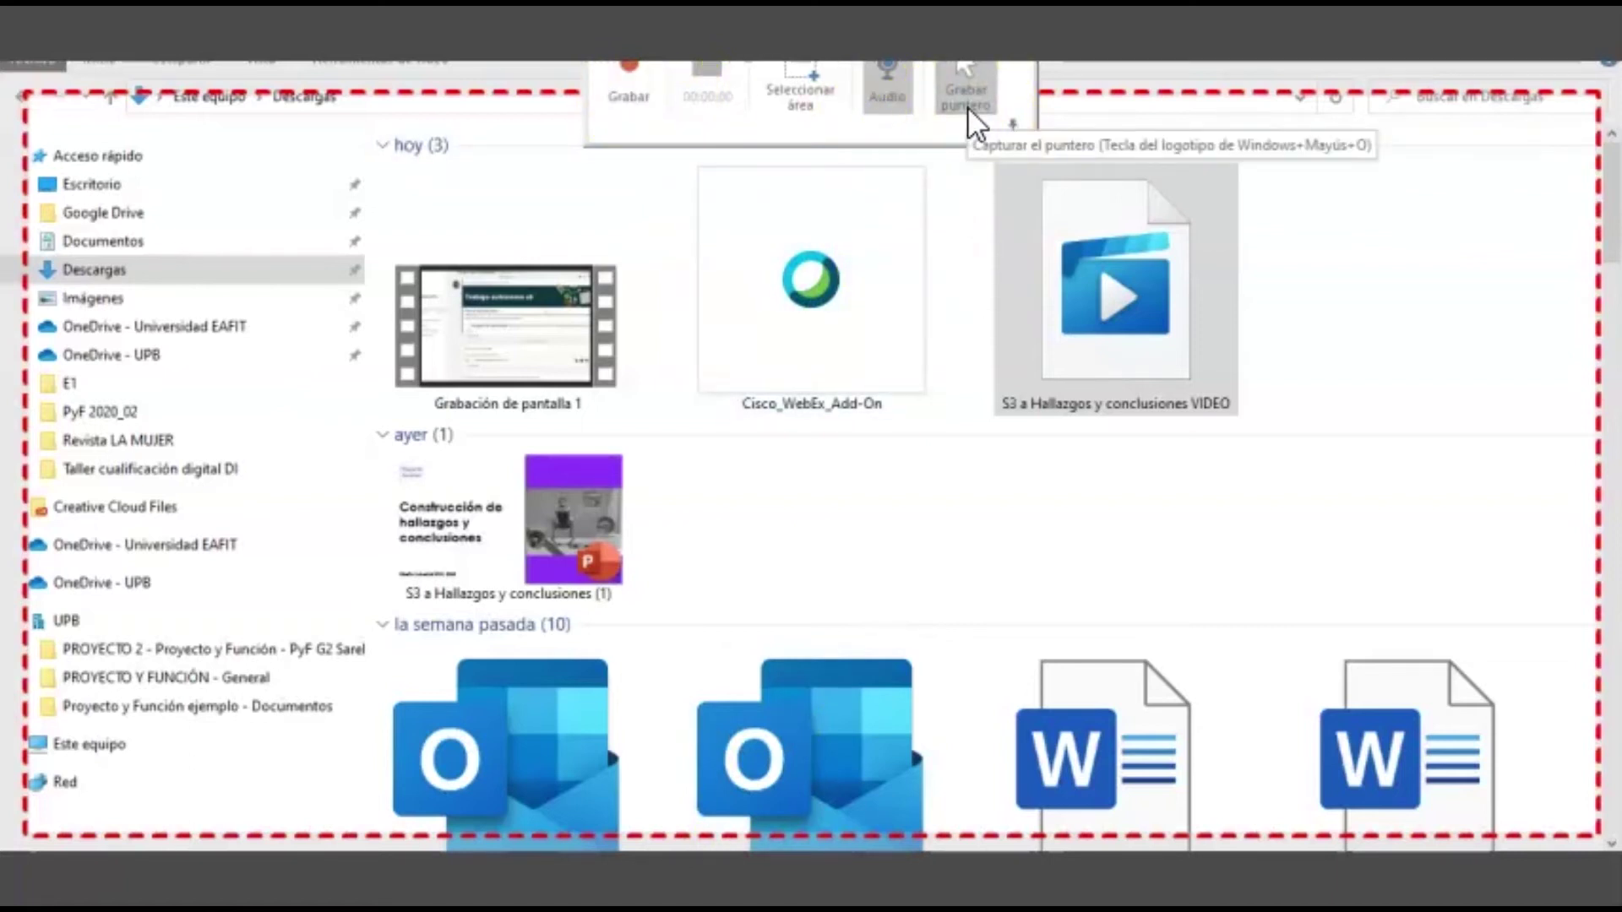
click(624, 75)
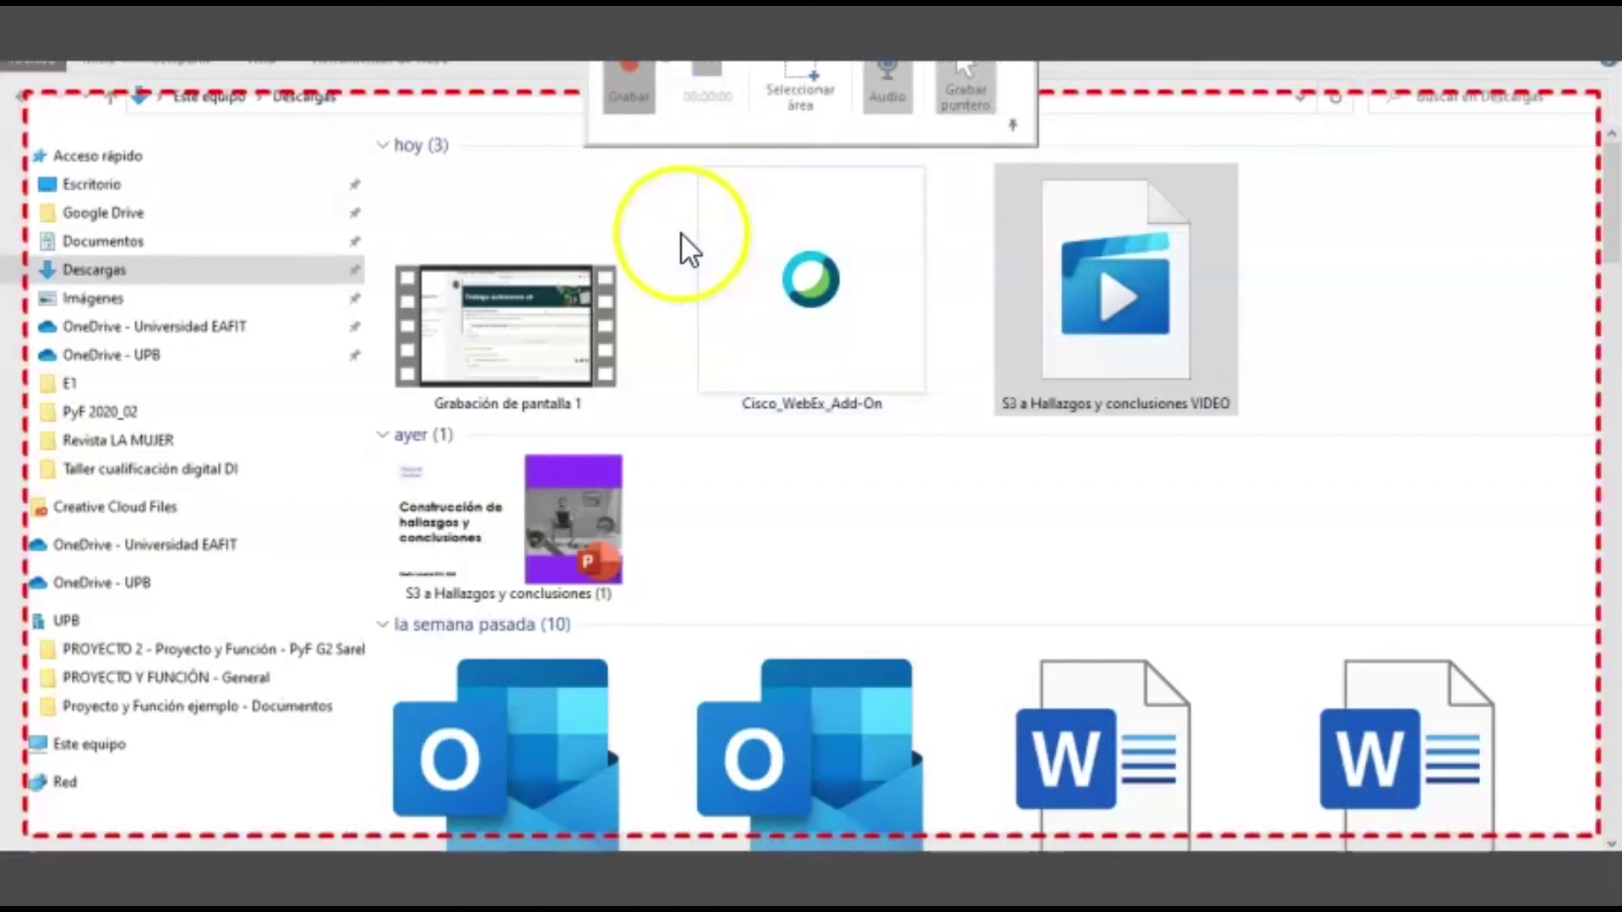
Step: While recording, open the S3 a Hallazgos y conclusiones presentation from Descargas
double_click(551, 603)
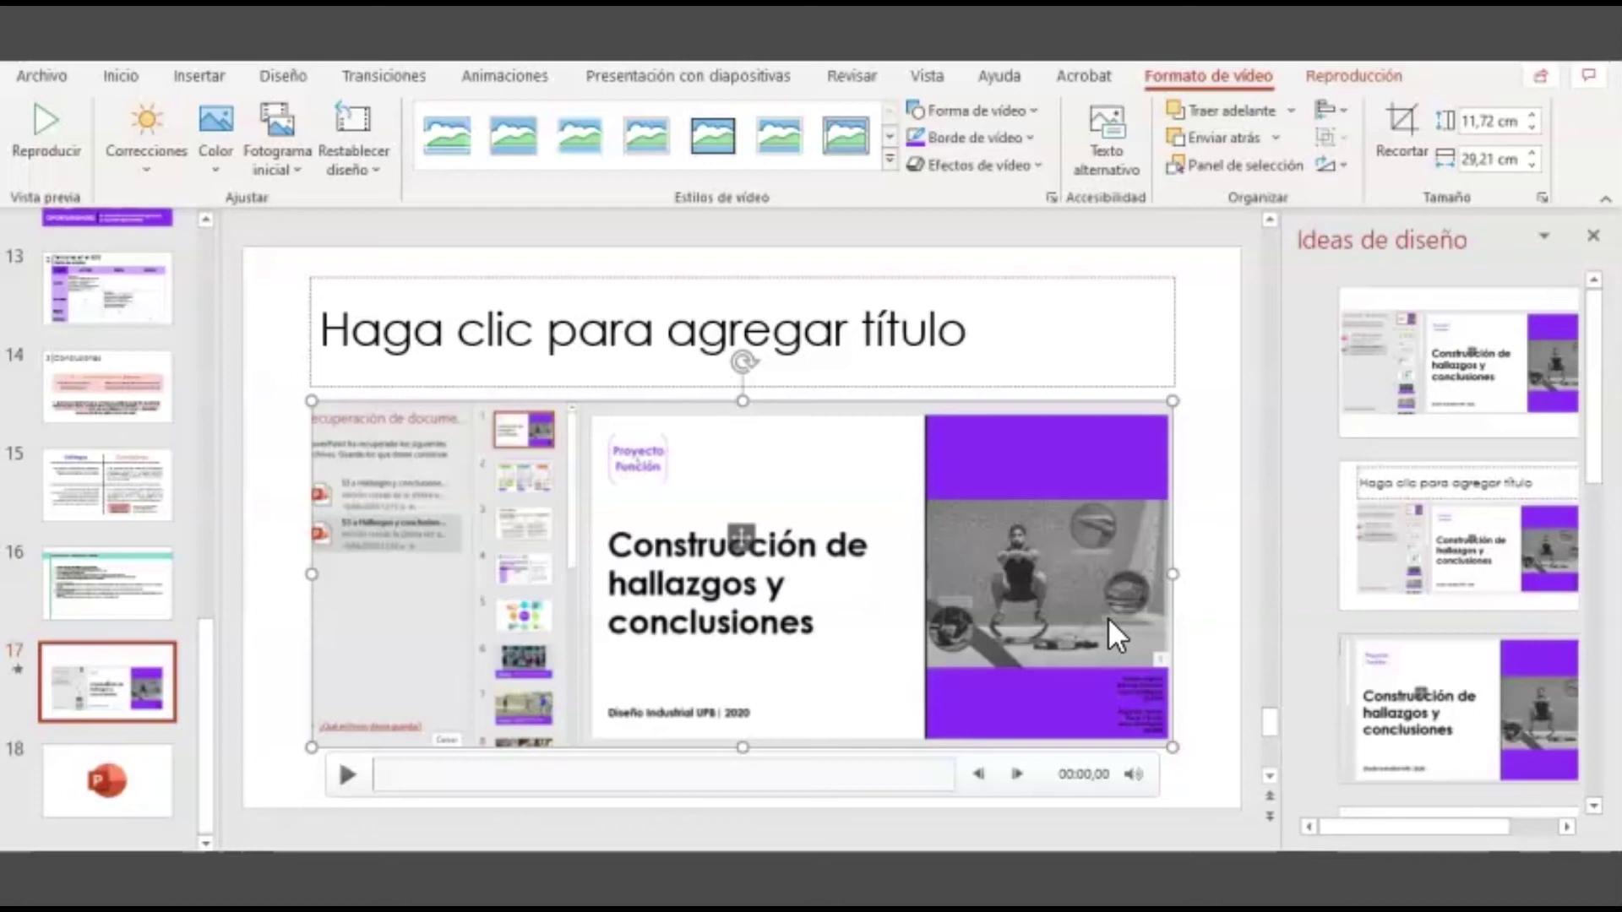
Step: Save the embedded video with Guardar multimedia como as 'Video 2' in Descargas
right_click(1044, 584)
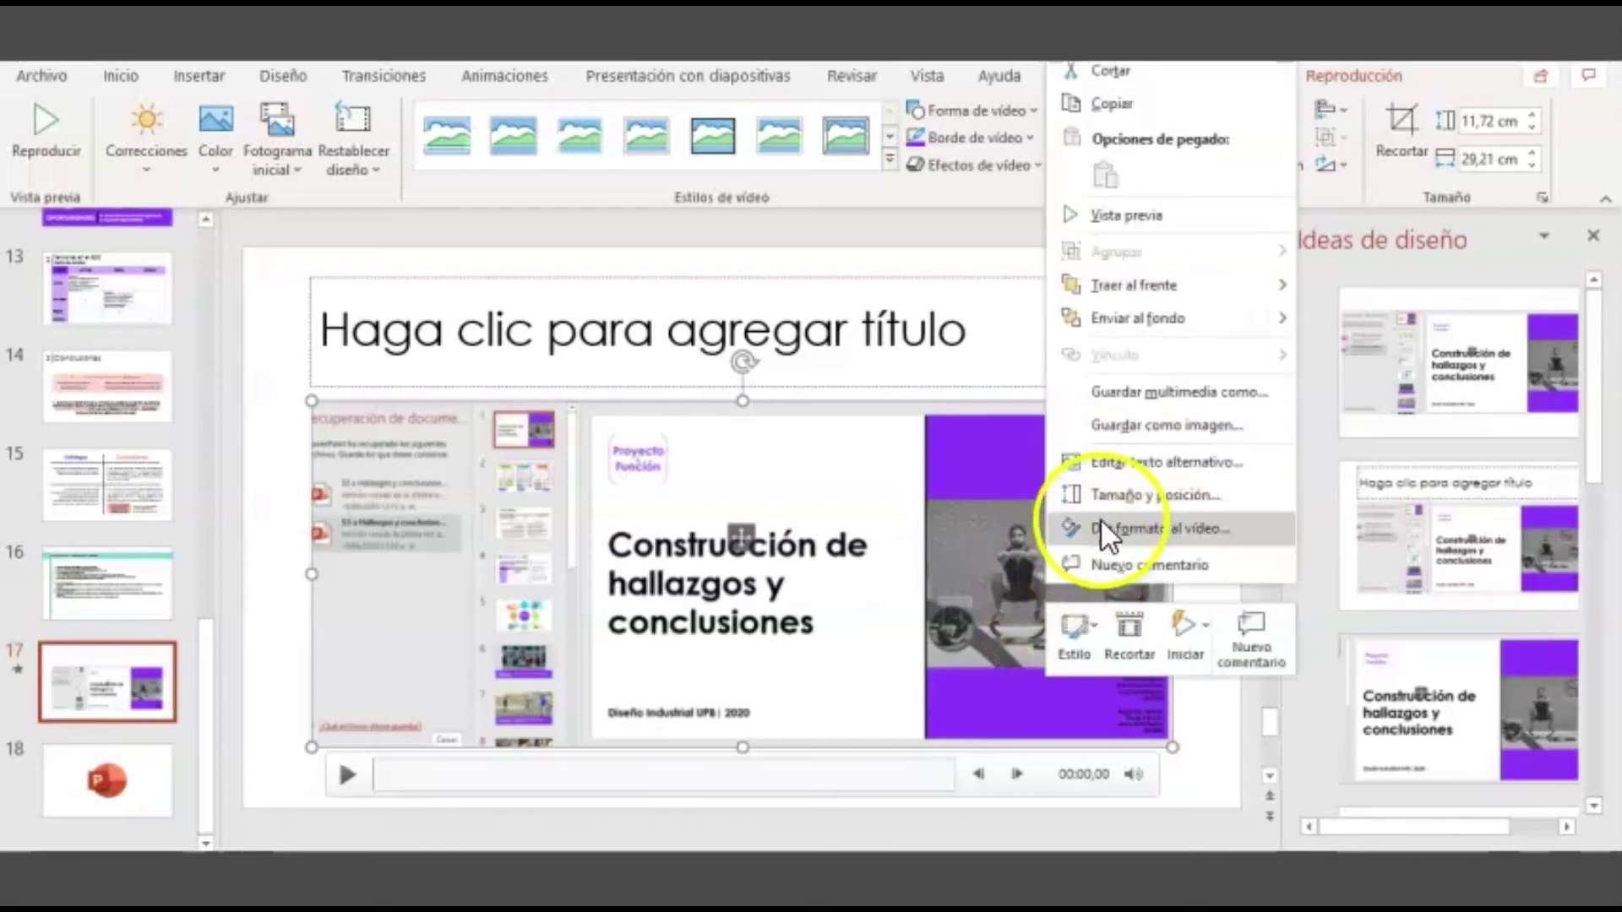
click(1165, 403)
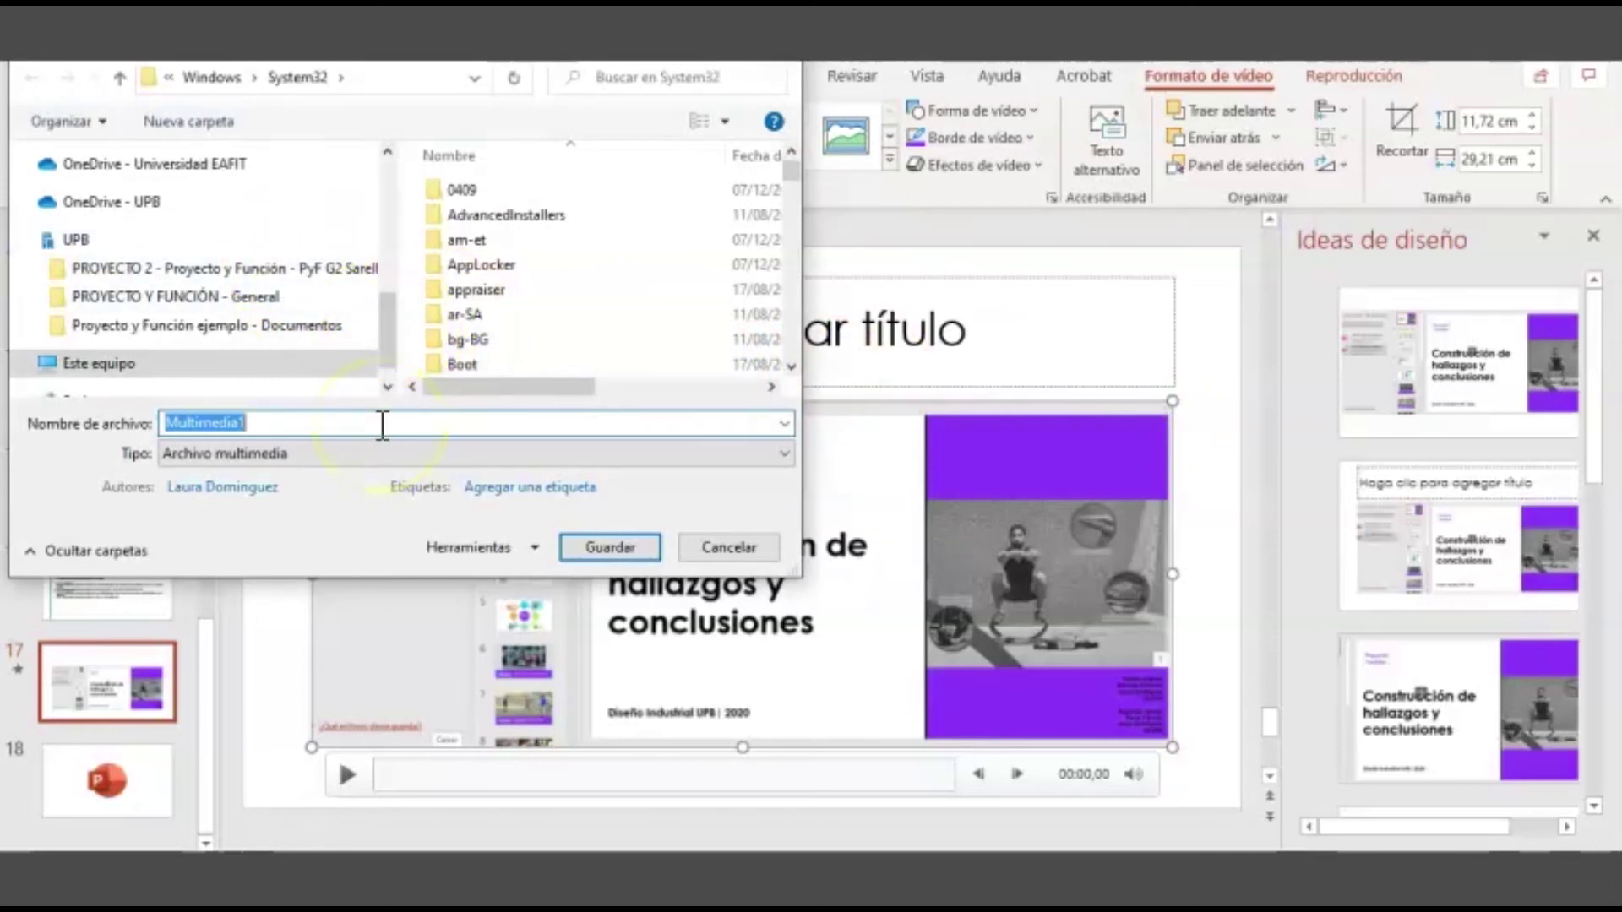
scroll(139, 272, up, 3)
scroll(139, 272, up, 2)
scroll(139, 272, up, 1)
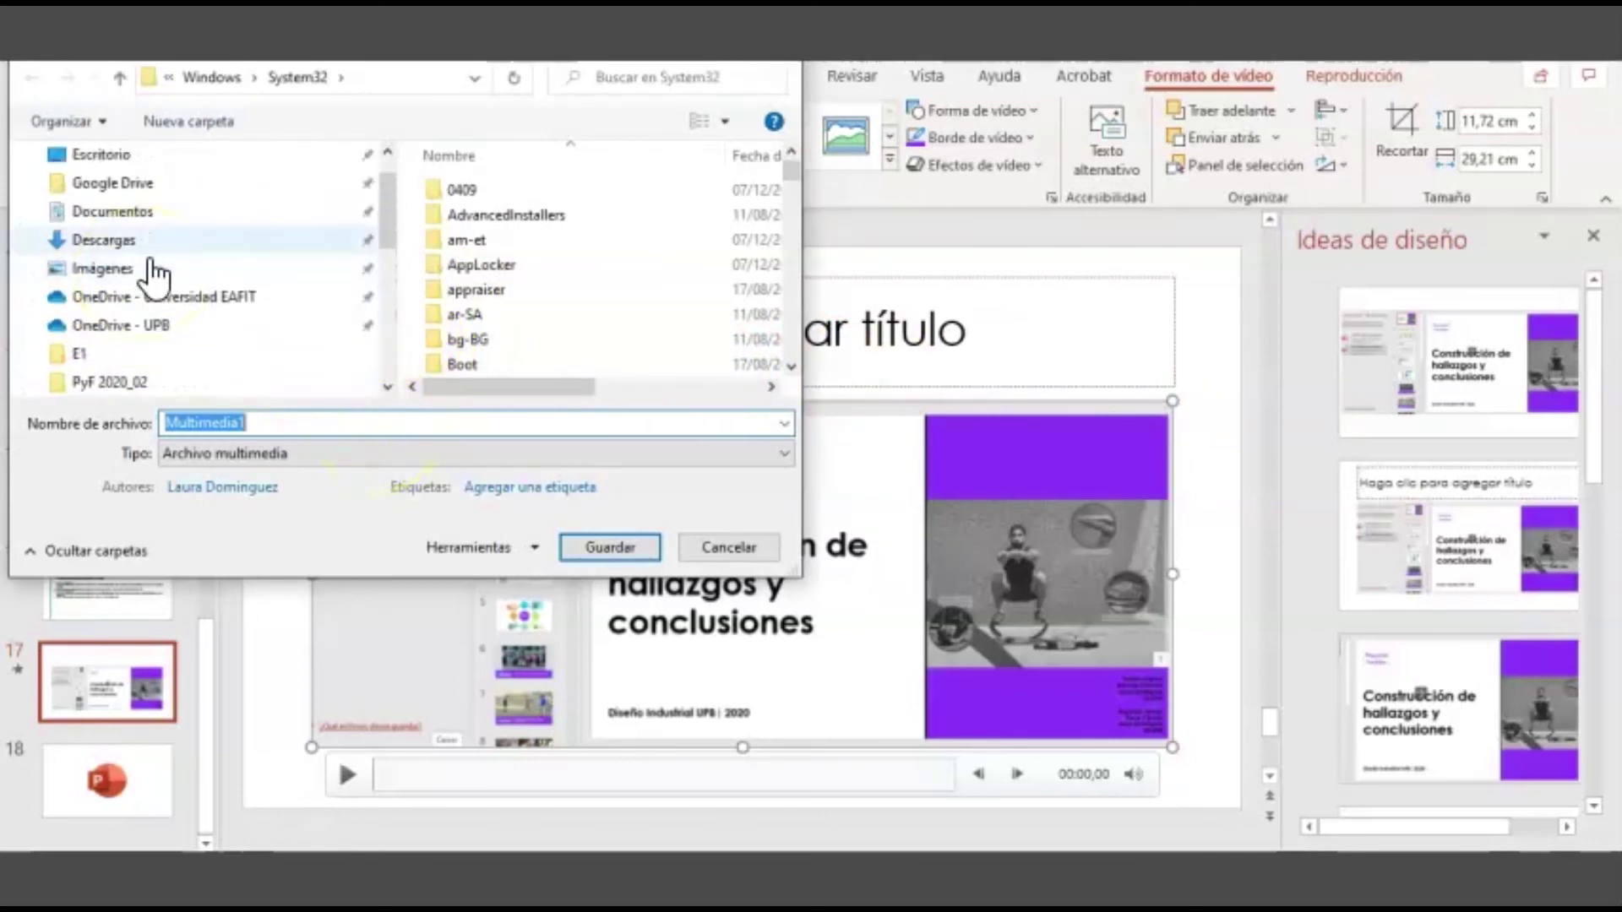
click(159, 242)
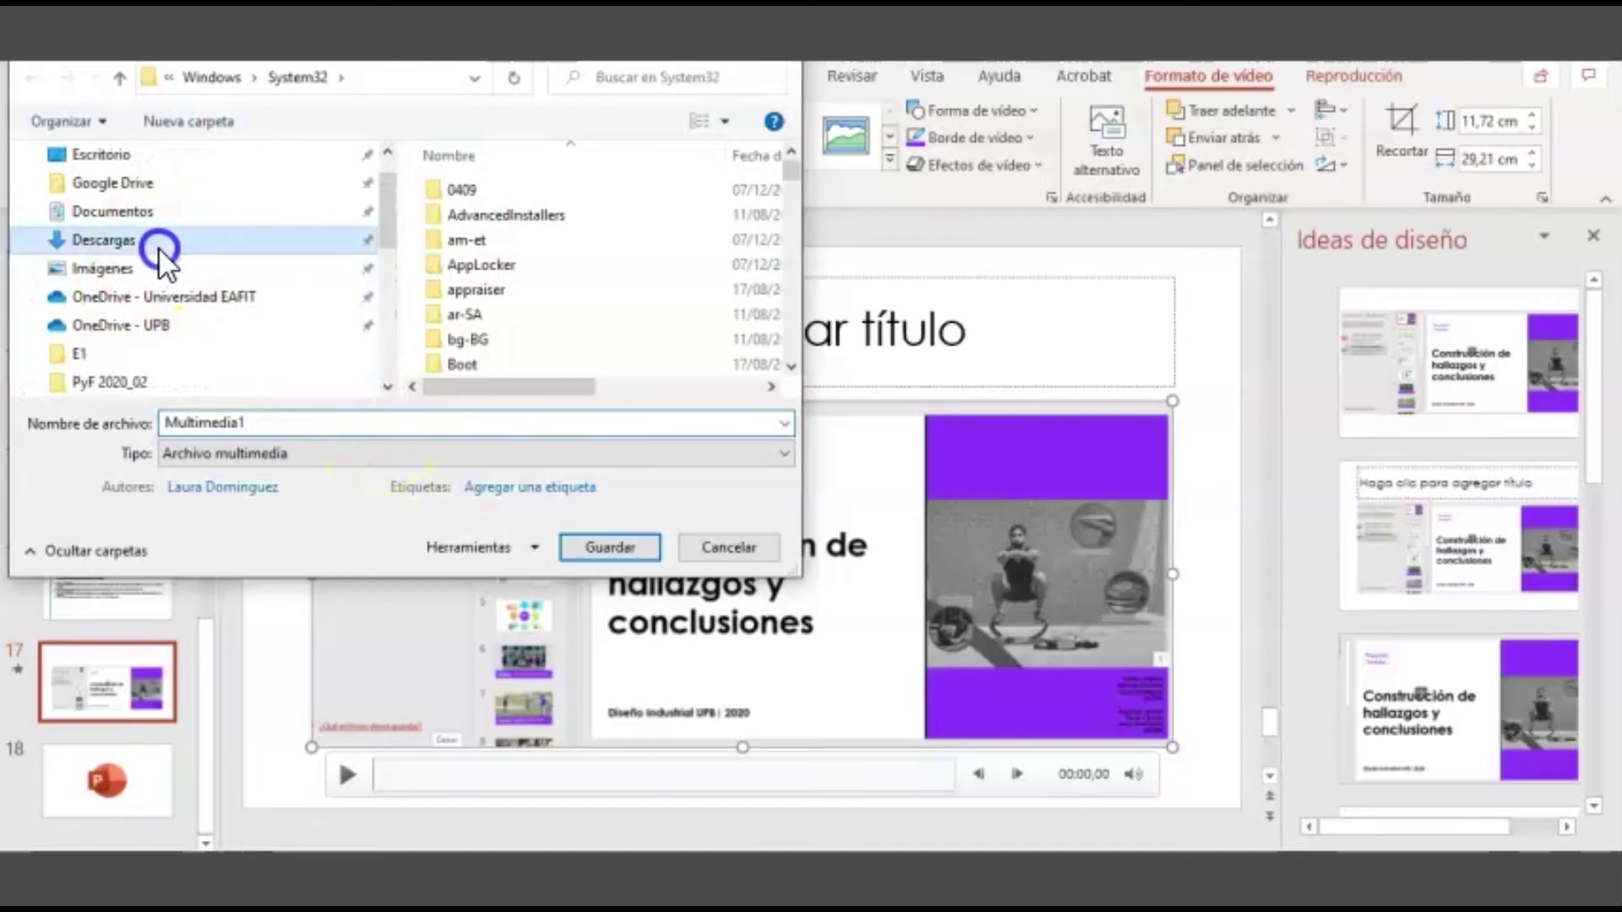
double_click(262, 421)
text(Video 2)
key(Return)
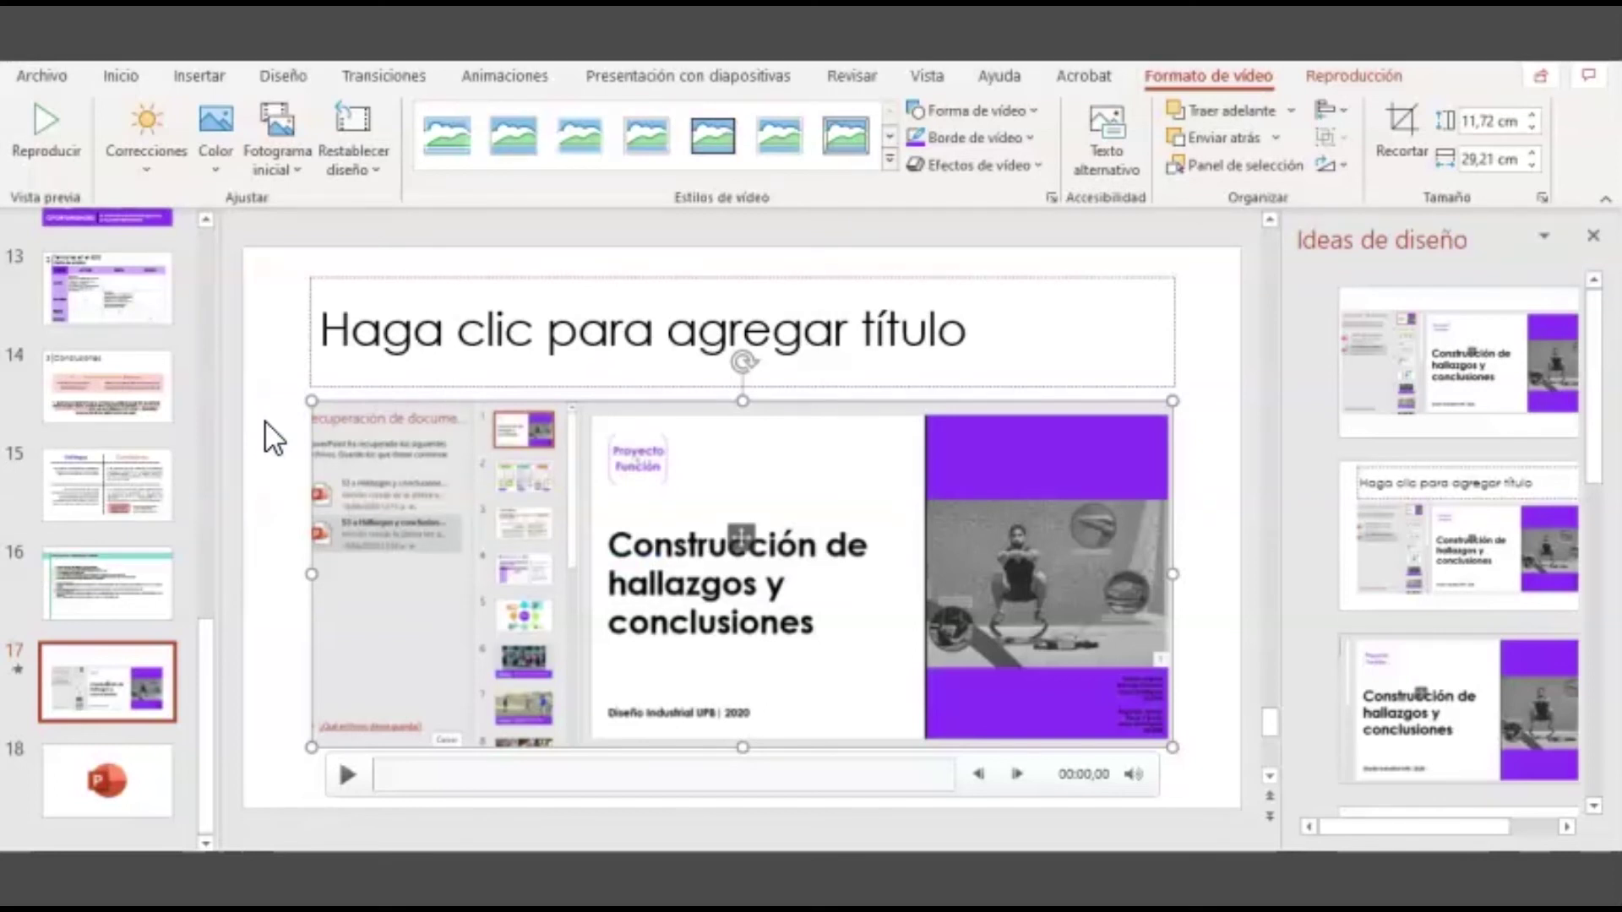
click(1126, 577)
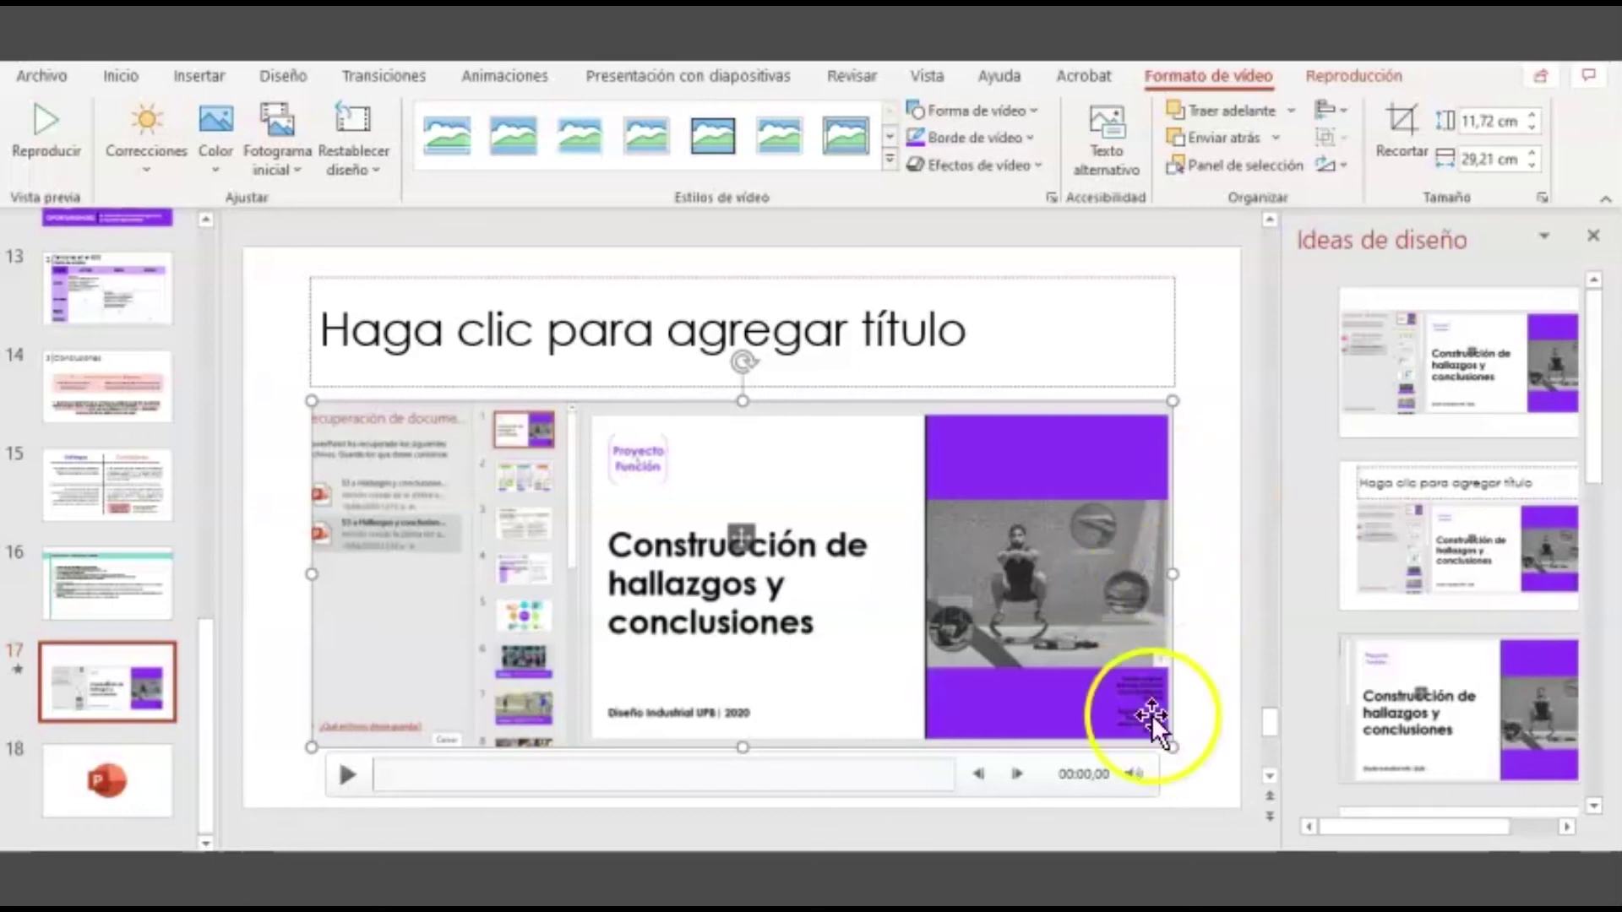
click(1267, 725)
Step: Open the Recortar vídeo dialog for Grabación de pantalla 3 from the video's mini toolbar
right_click(805, 553)
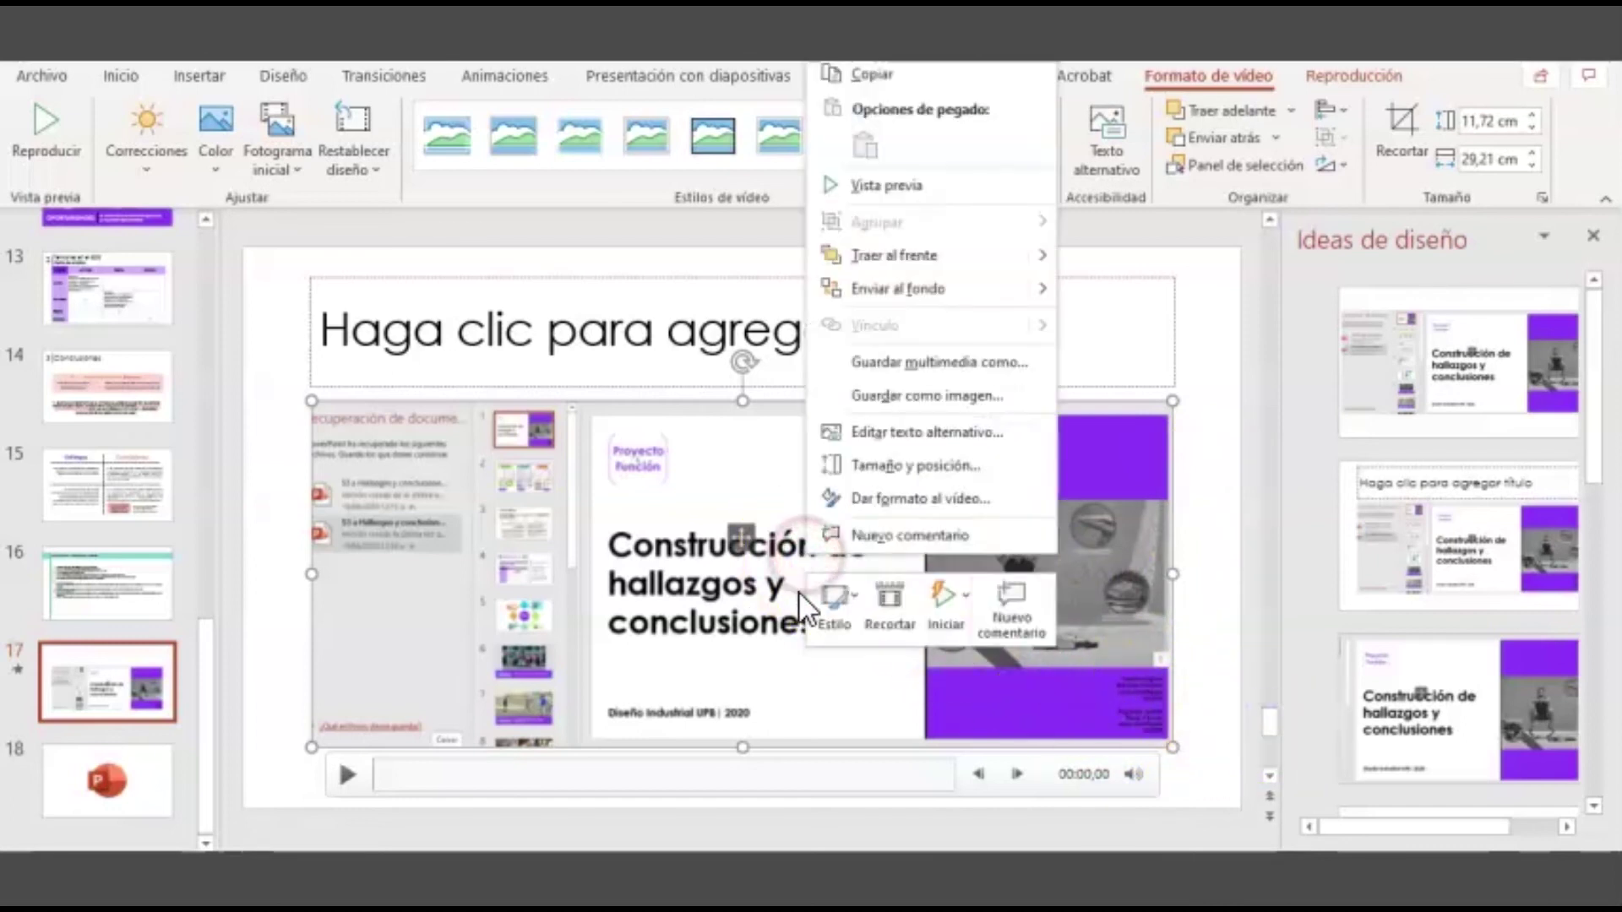
click(855, 595)
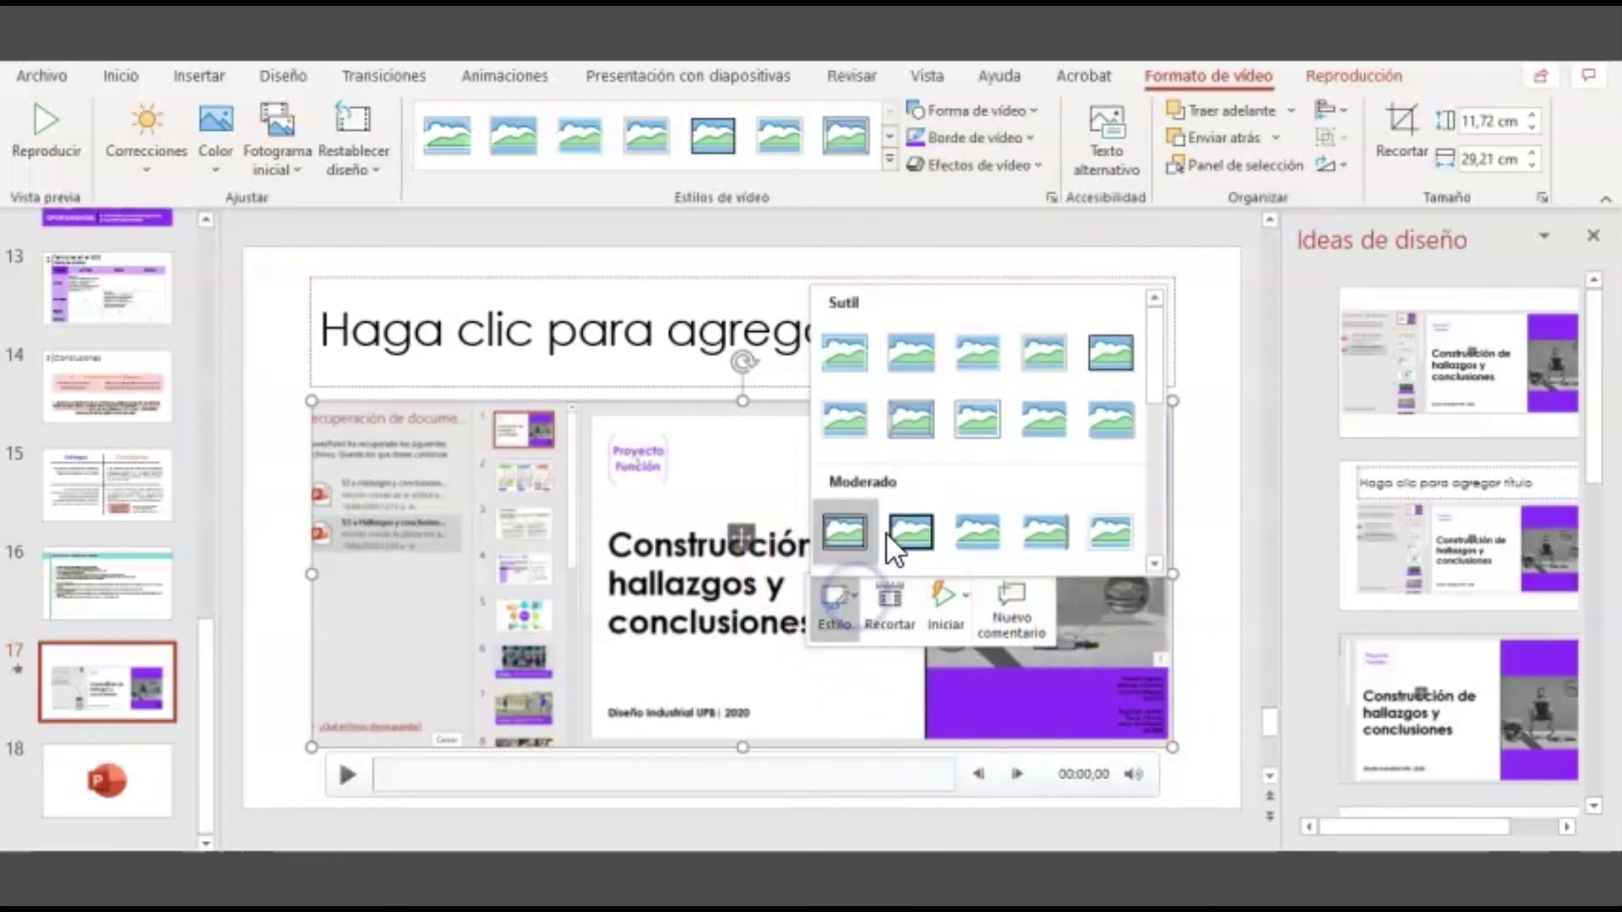
drag(1152, 362, 1129, 545)
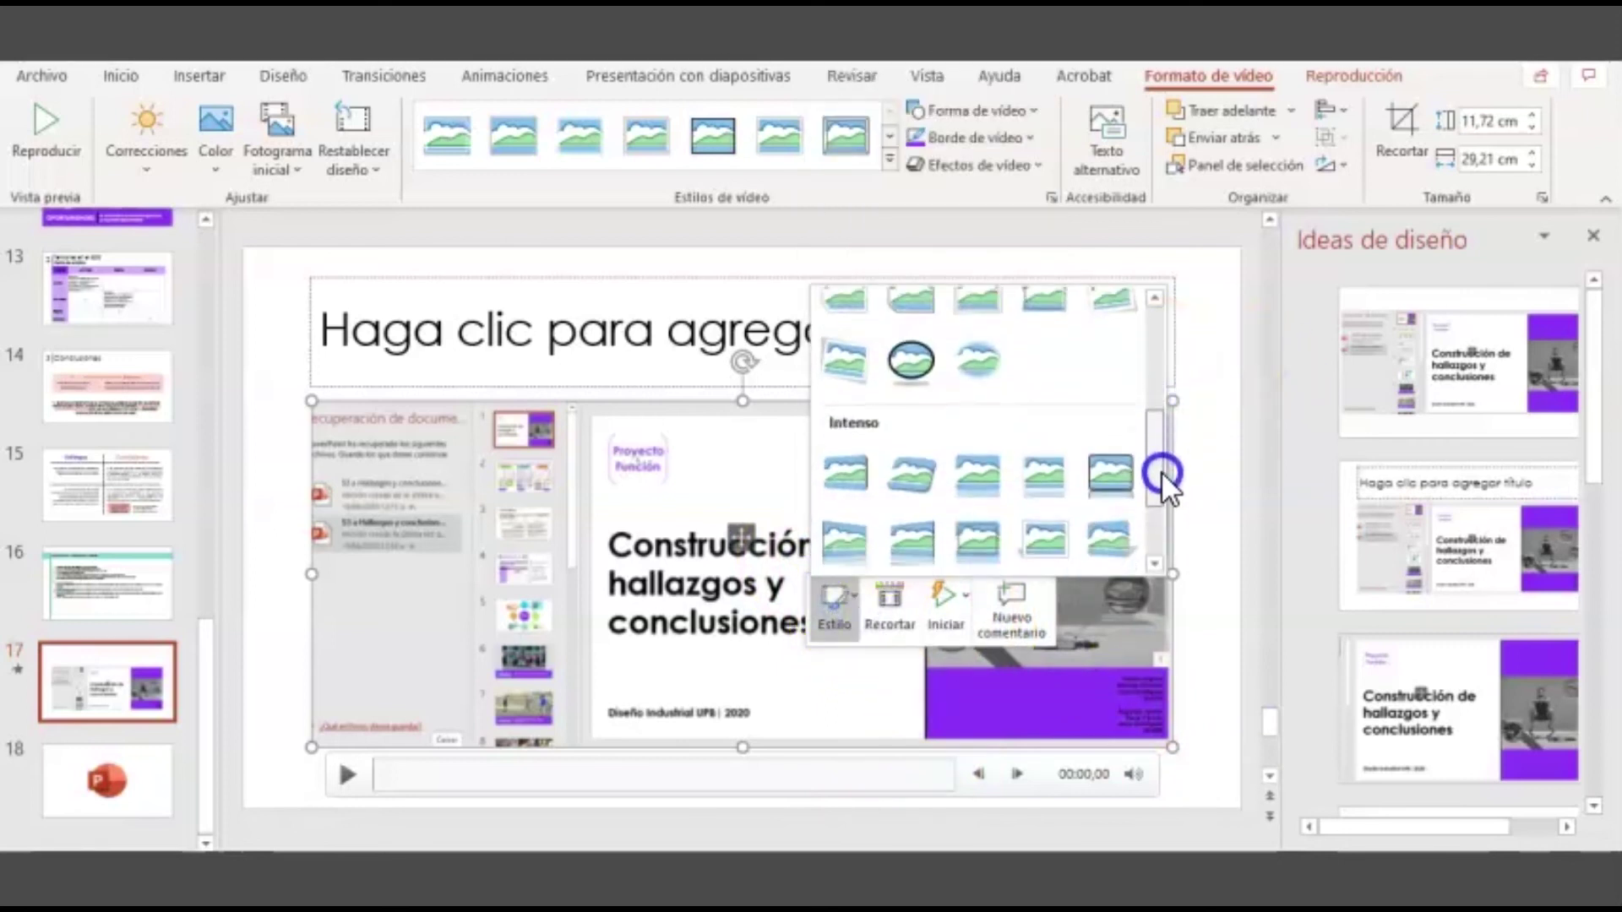
click(883, 601)
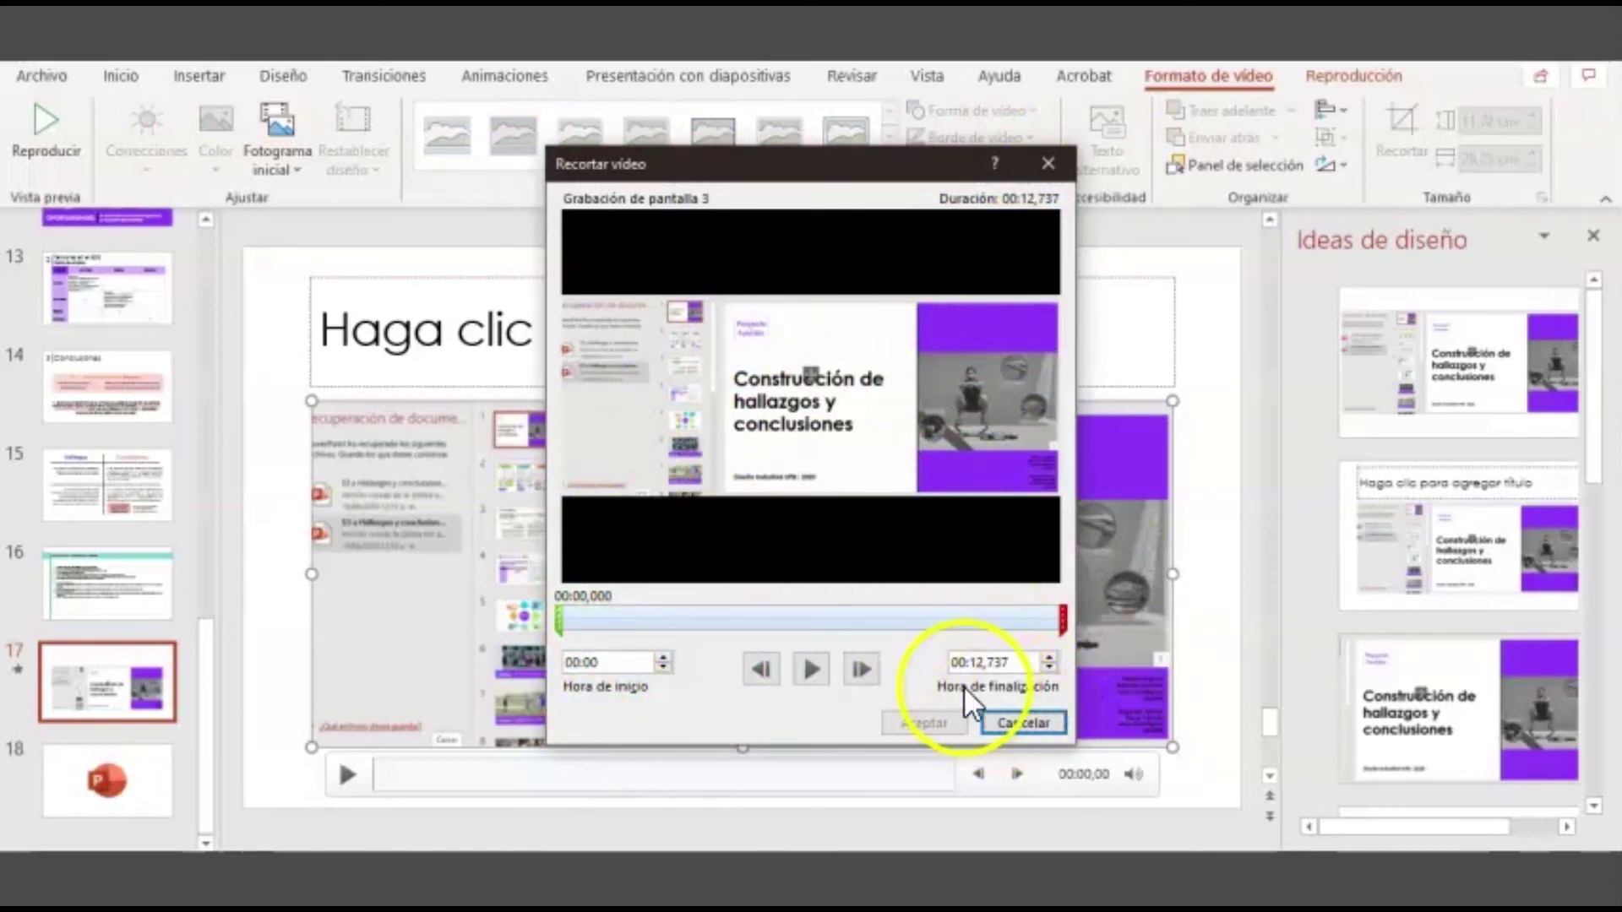
Step: Drag the trim markers so the slide 17 video runs from 00:00,107 to 00:12,737, then apply
click(972, 663)
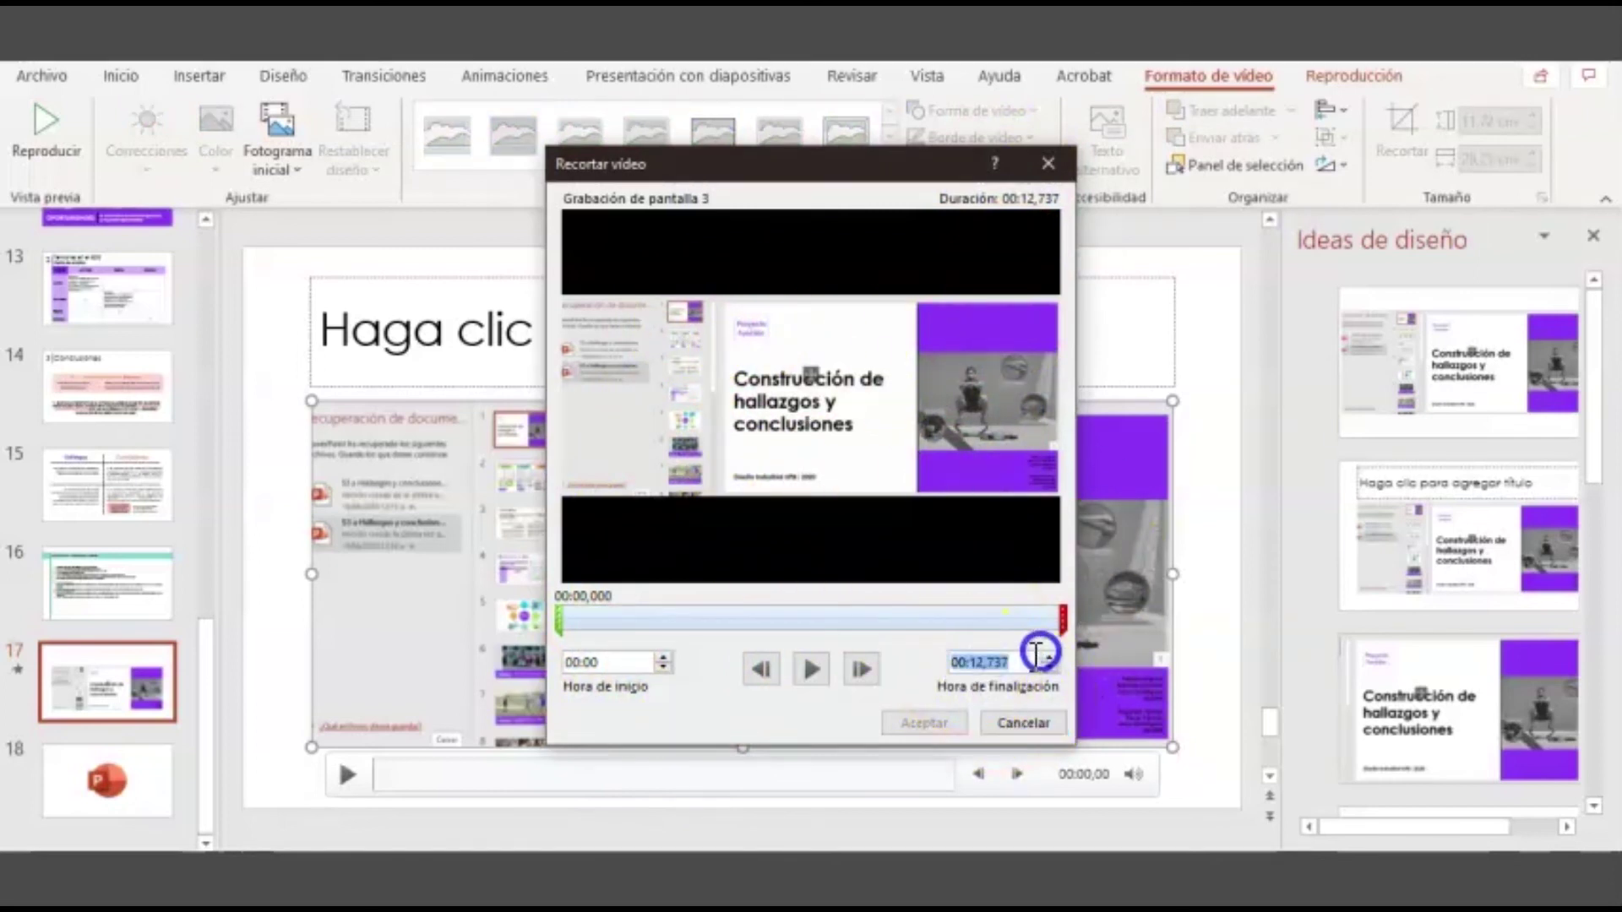
click(585, 663)
drag(585, 617, 803, 620)
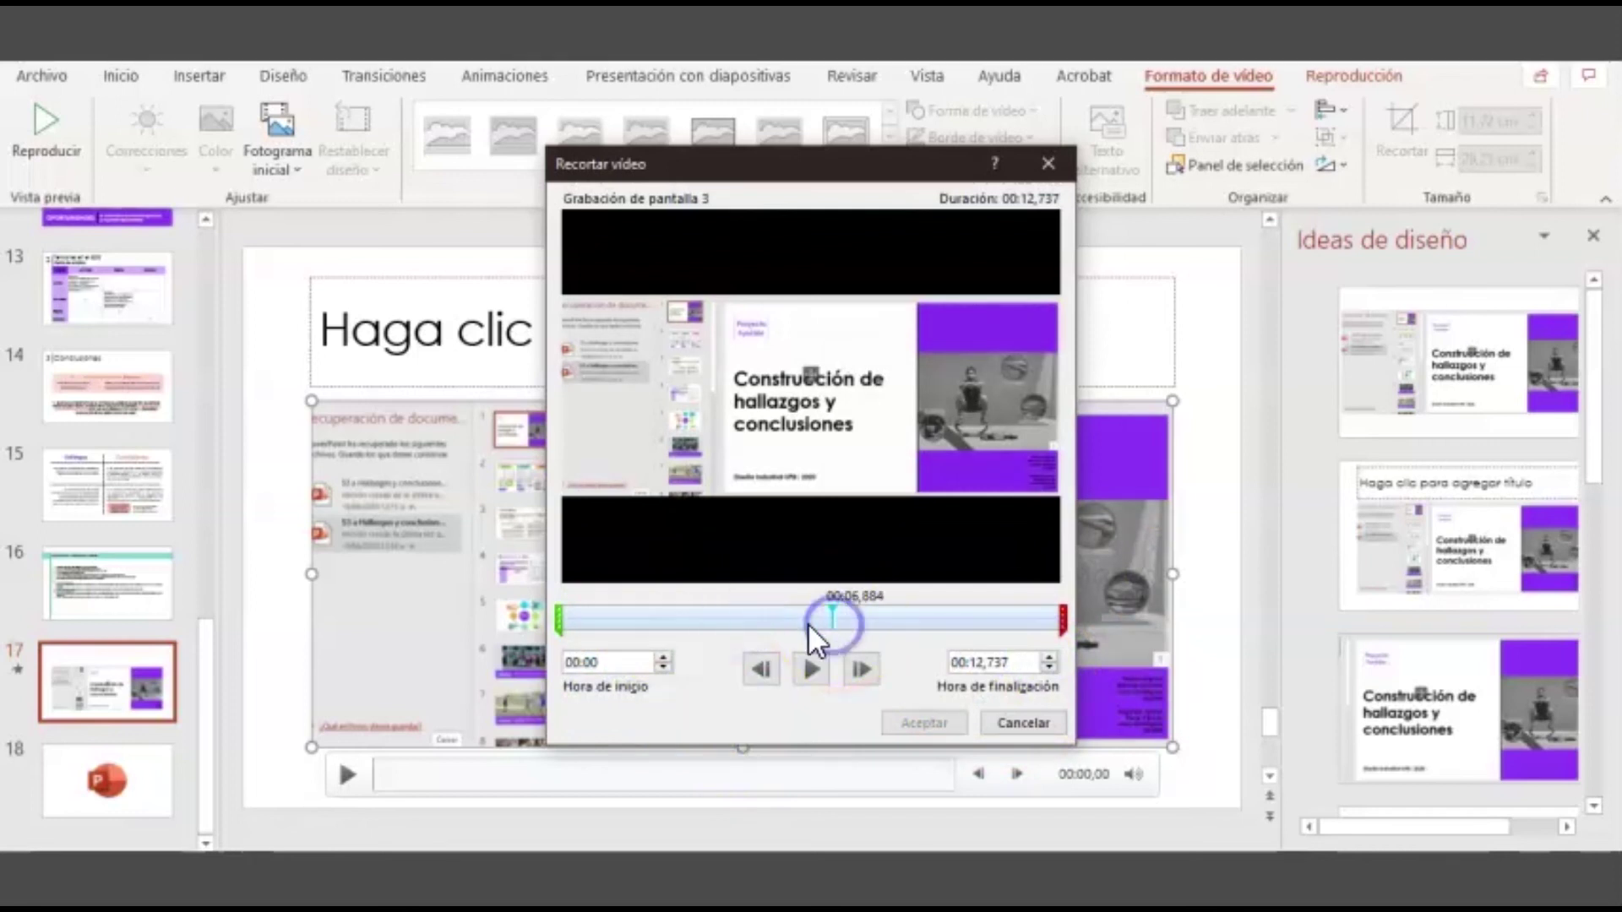
mouse_move(1061, 612)
mouse_down()
mouse_move(1002, 612)
mouse_move(1070, 629)
mouse_up()
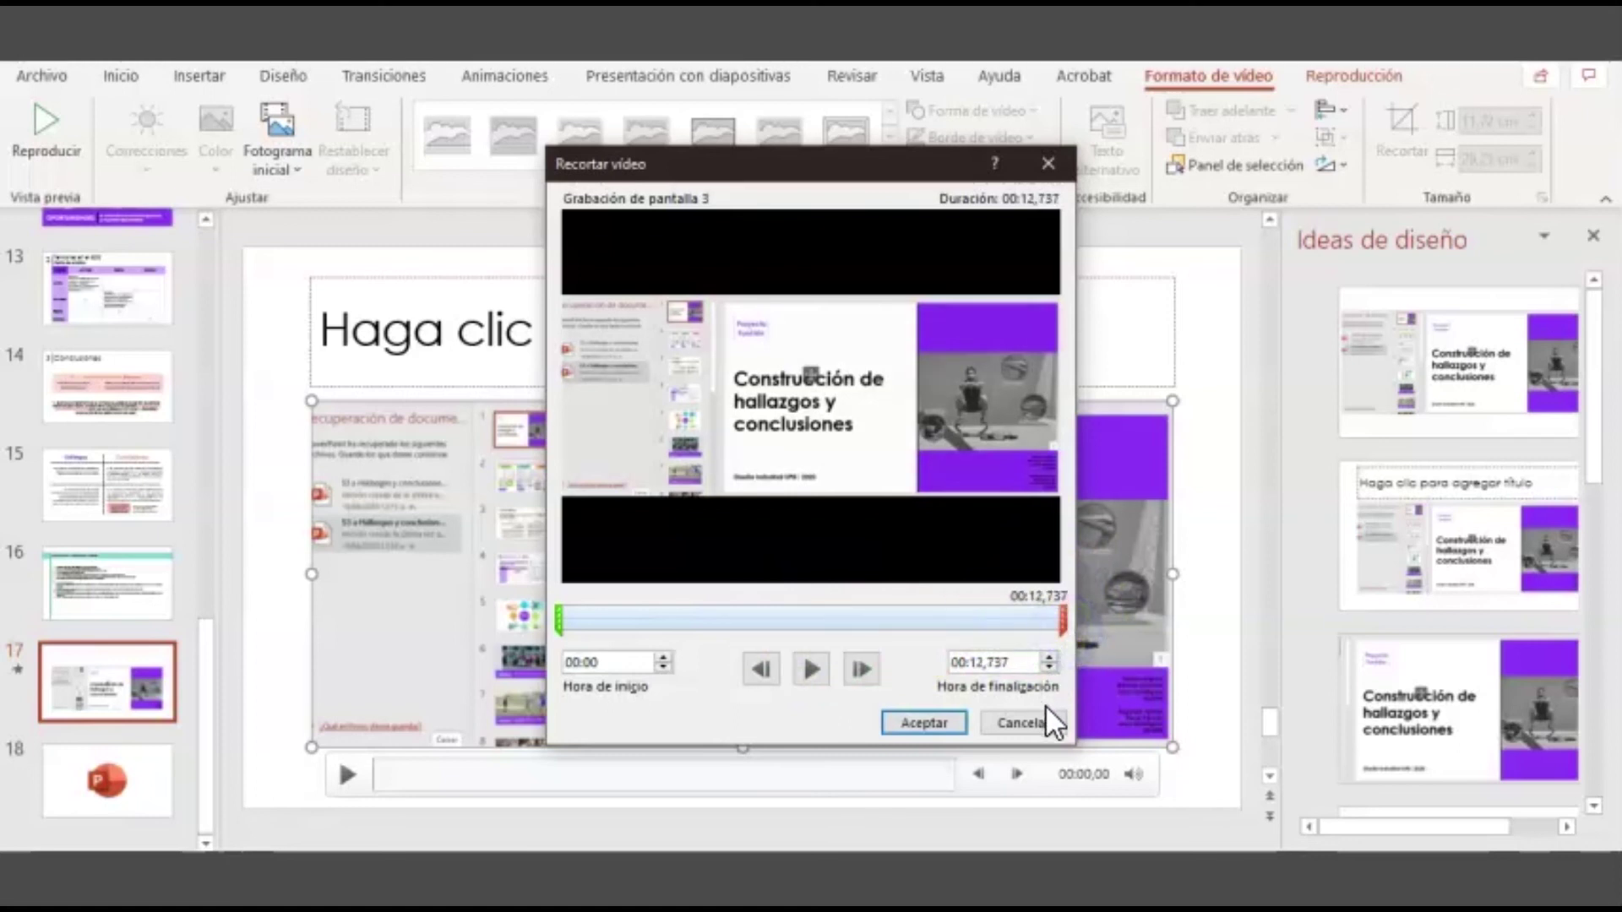
drag(559, 617, 580, 616)
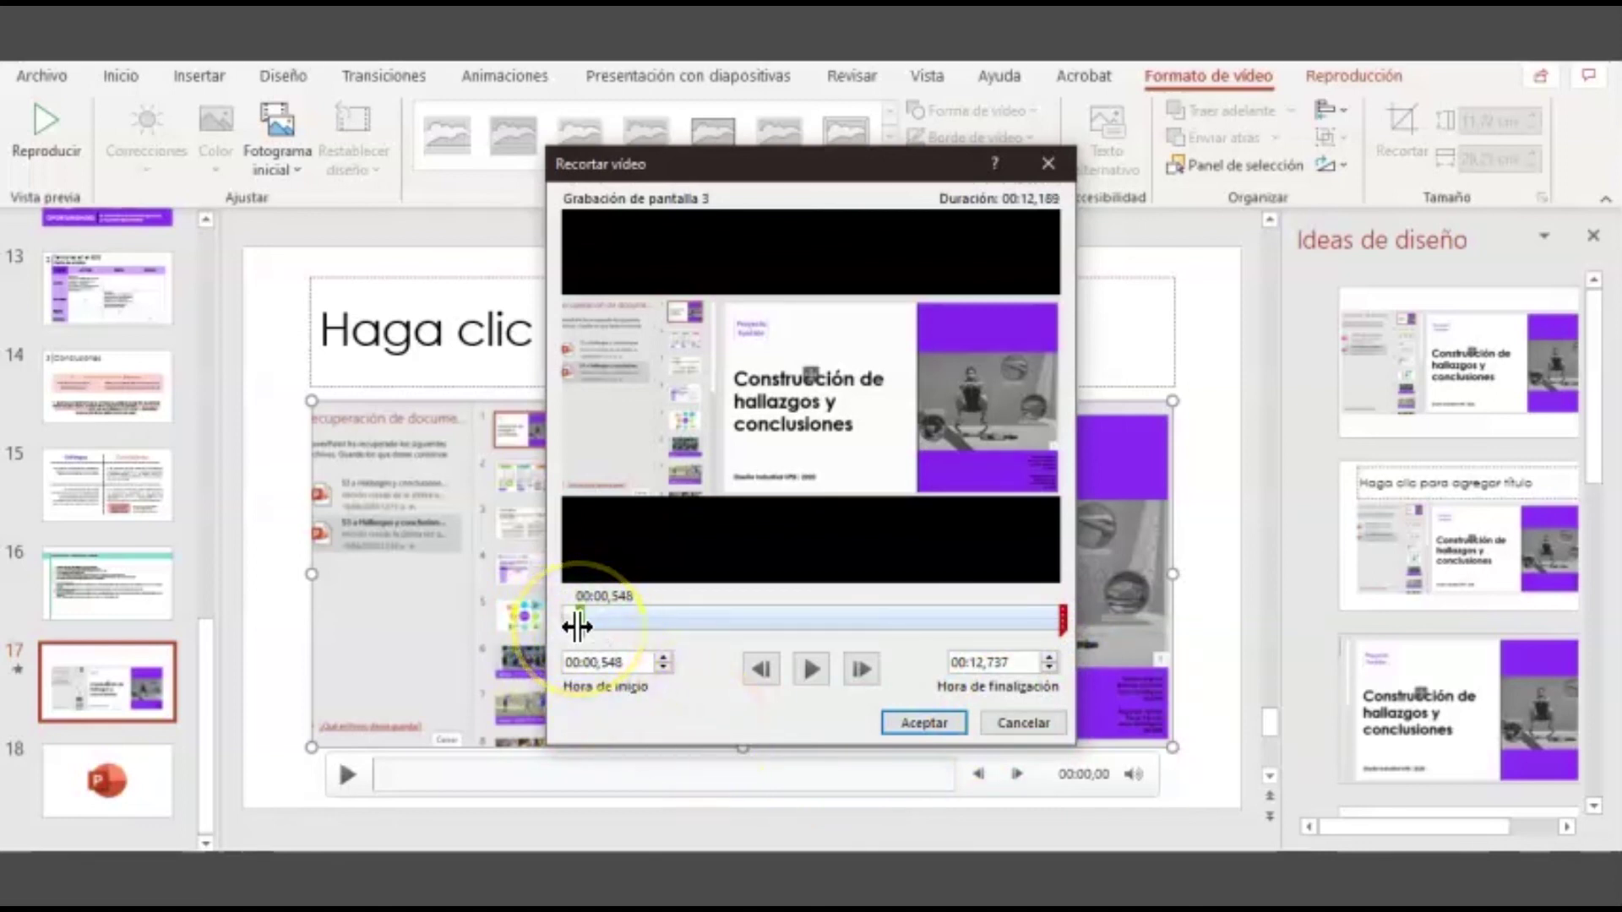
drag(578, 626, 569, 624)
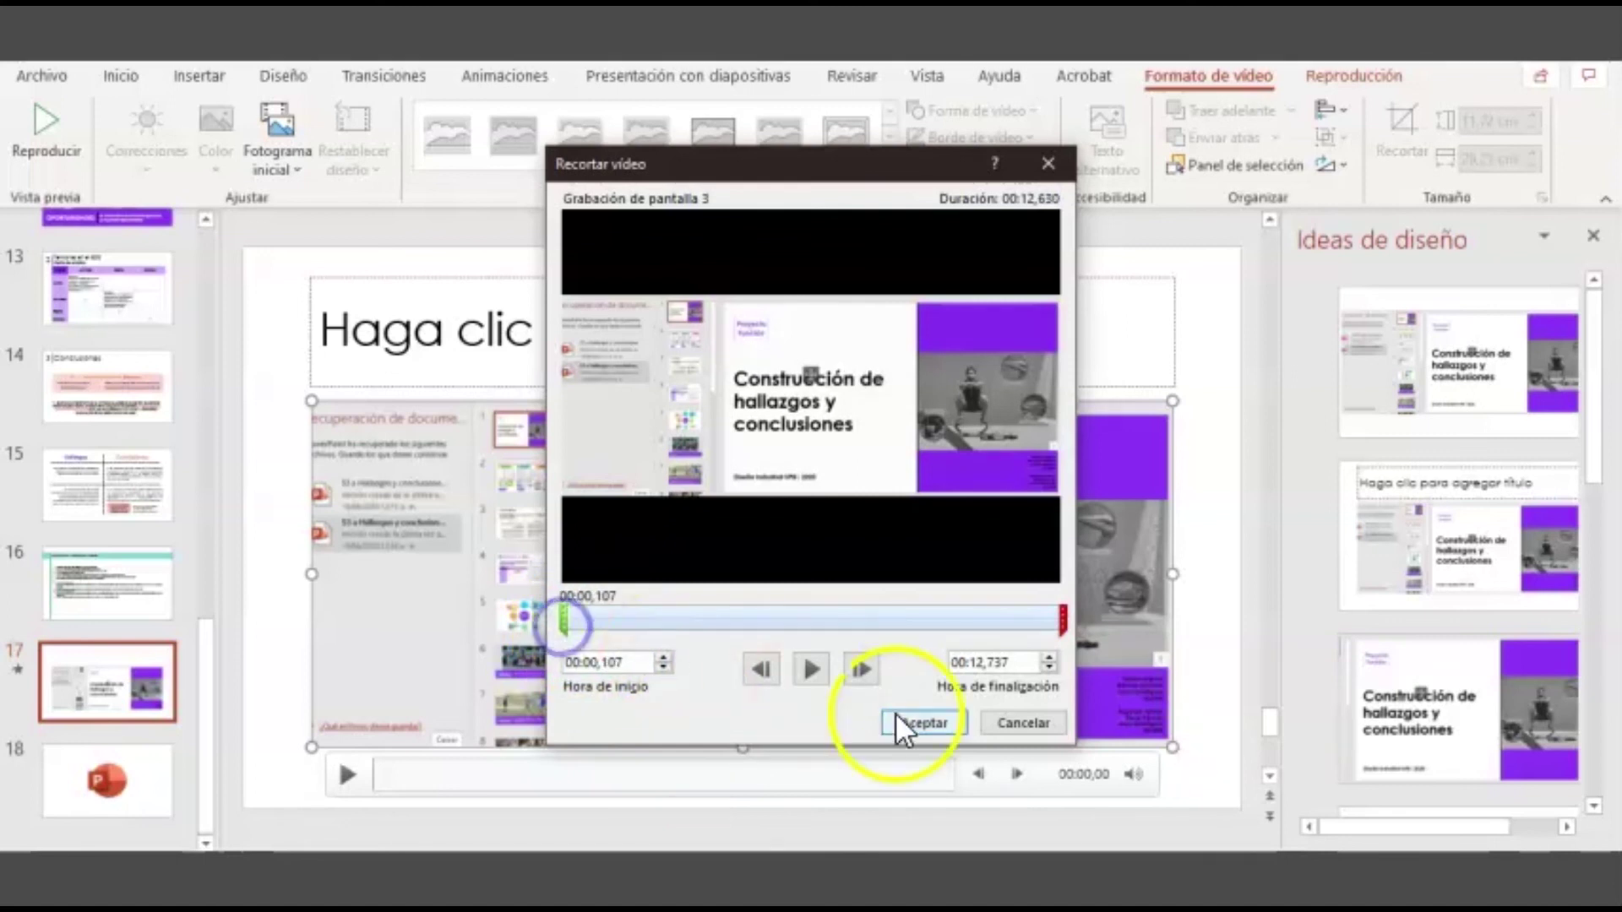
click(1019, 722)
Step: Play the trimmed slide 17 video from its context menu and pause it at 00:04,65
right_click(951, 649)
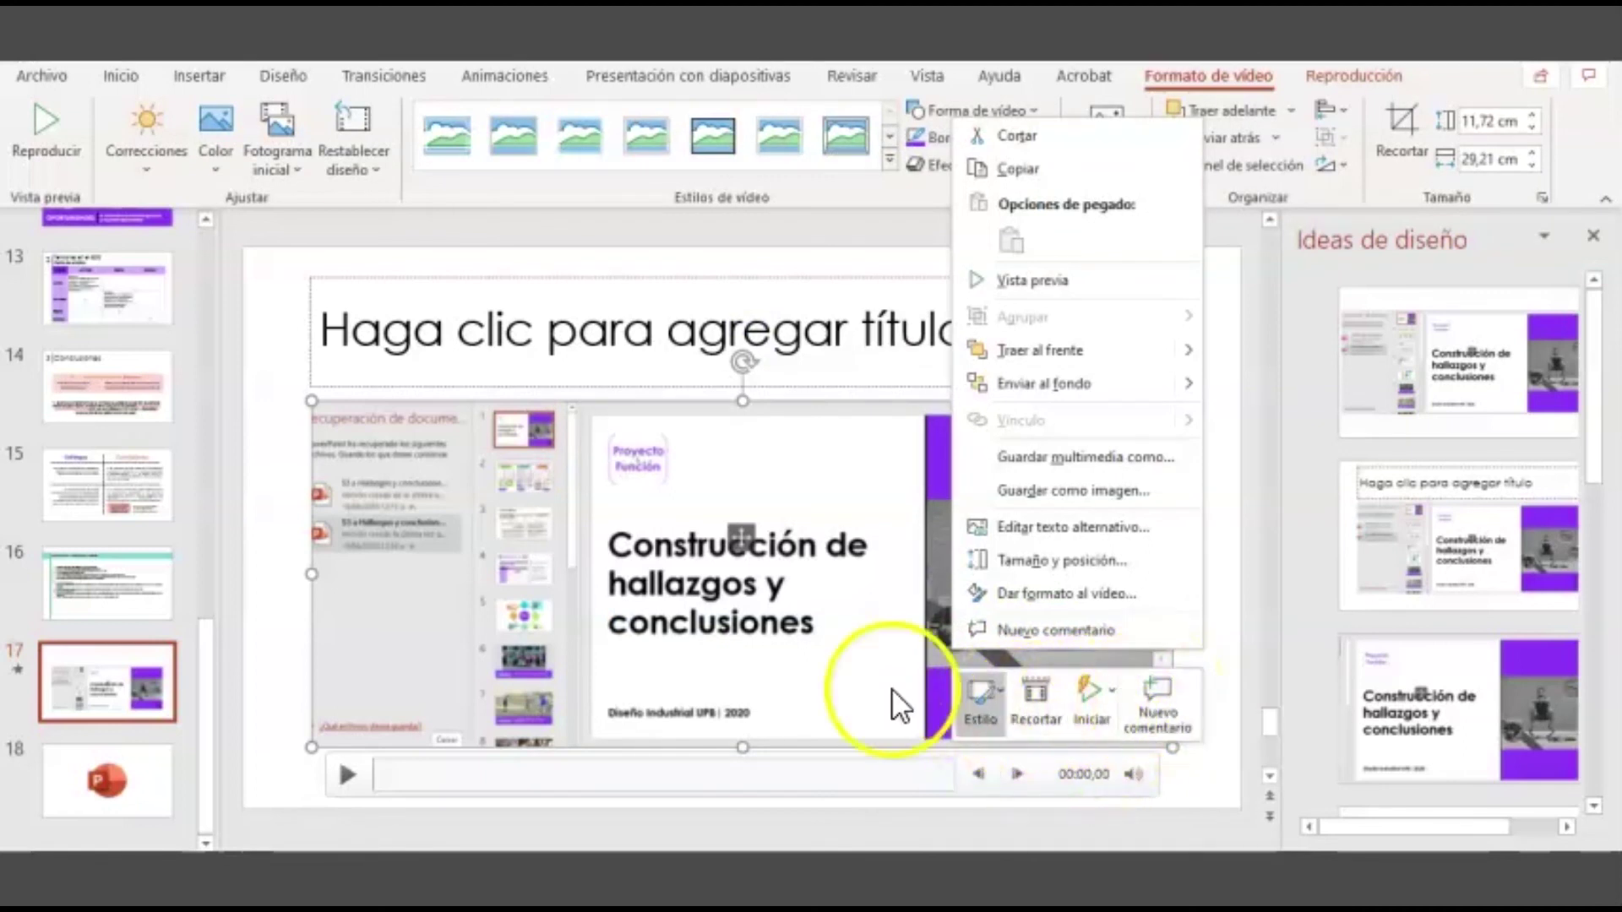
right_click(764, 598)
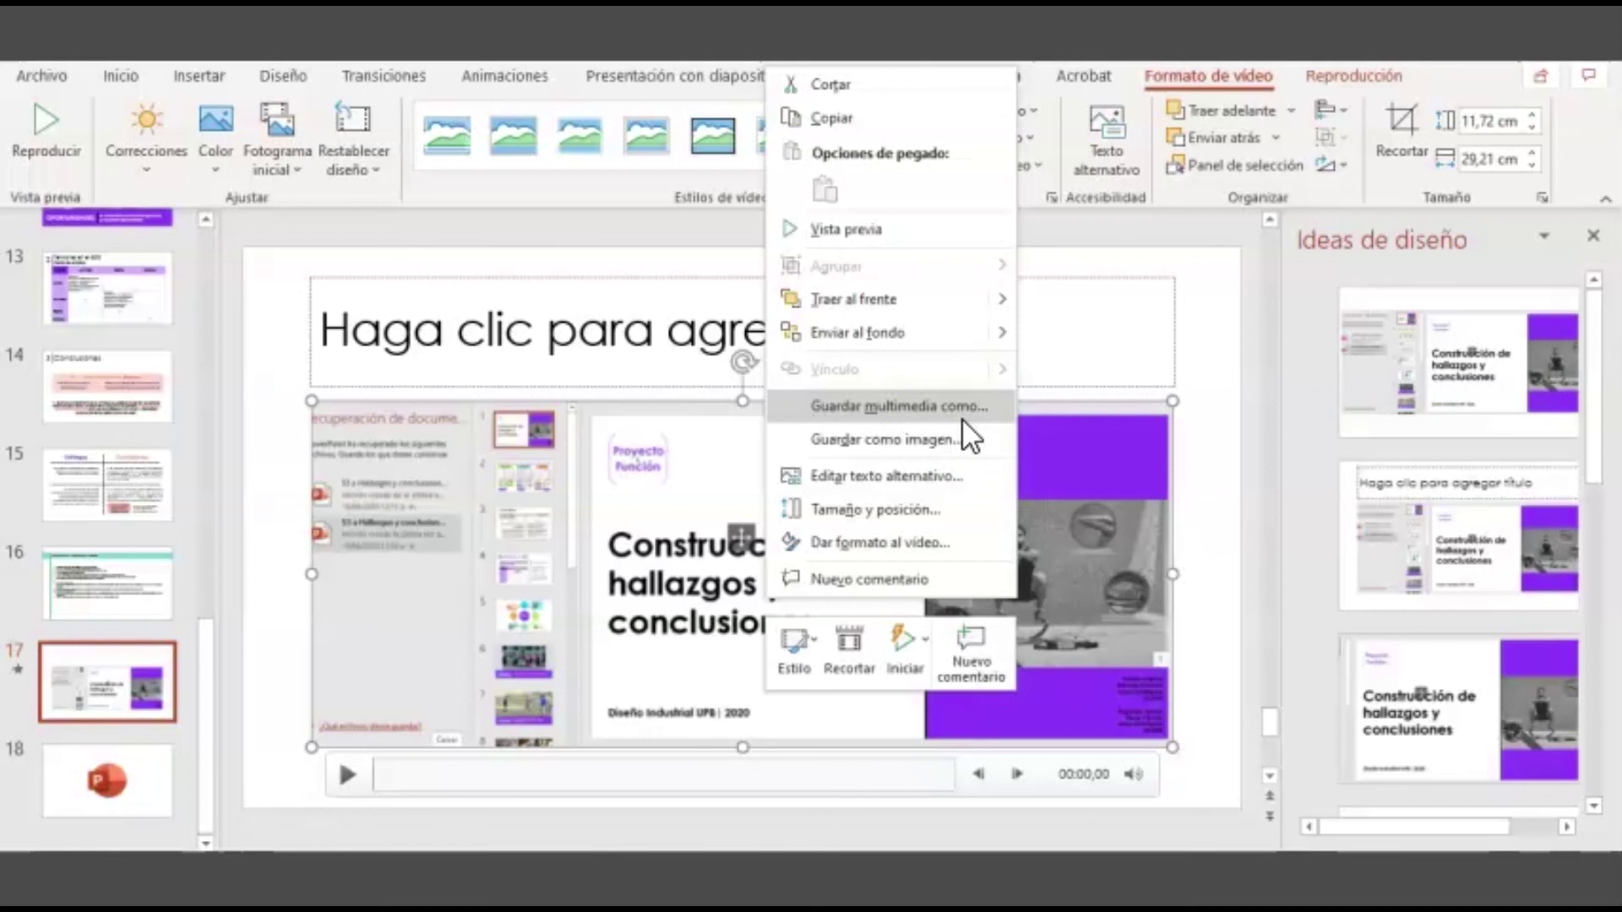
click(841, 221)
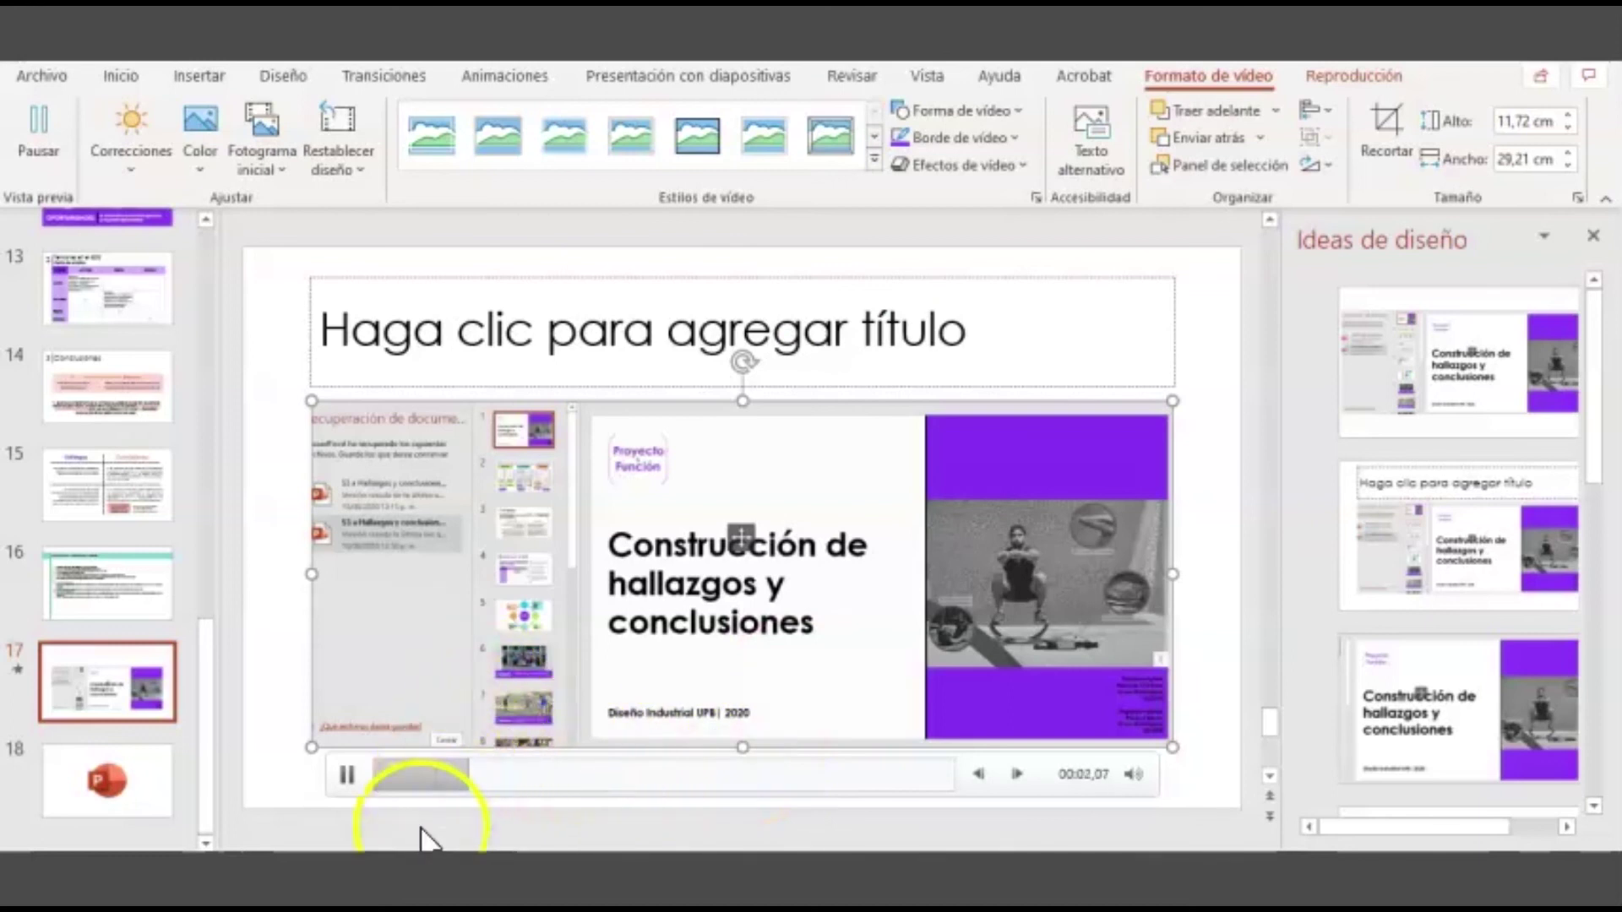
click(349, 779)
click(824, 494)
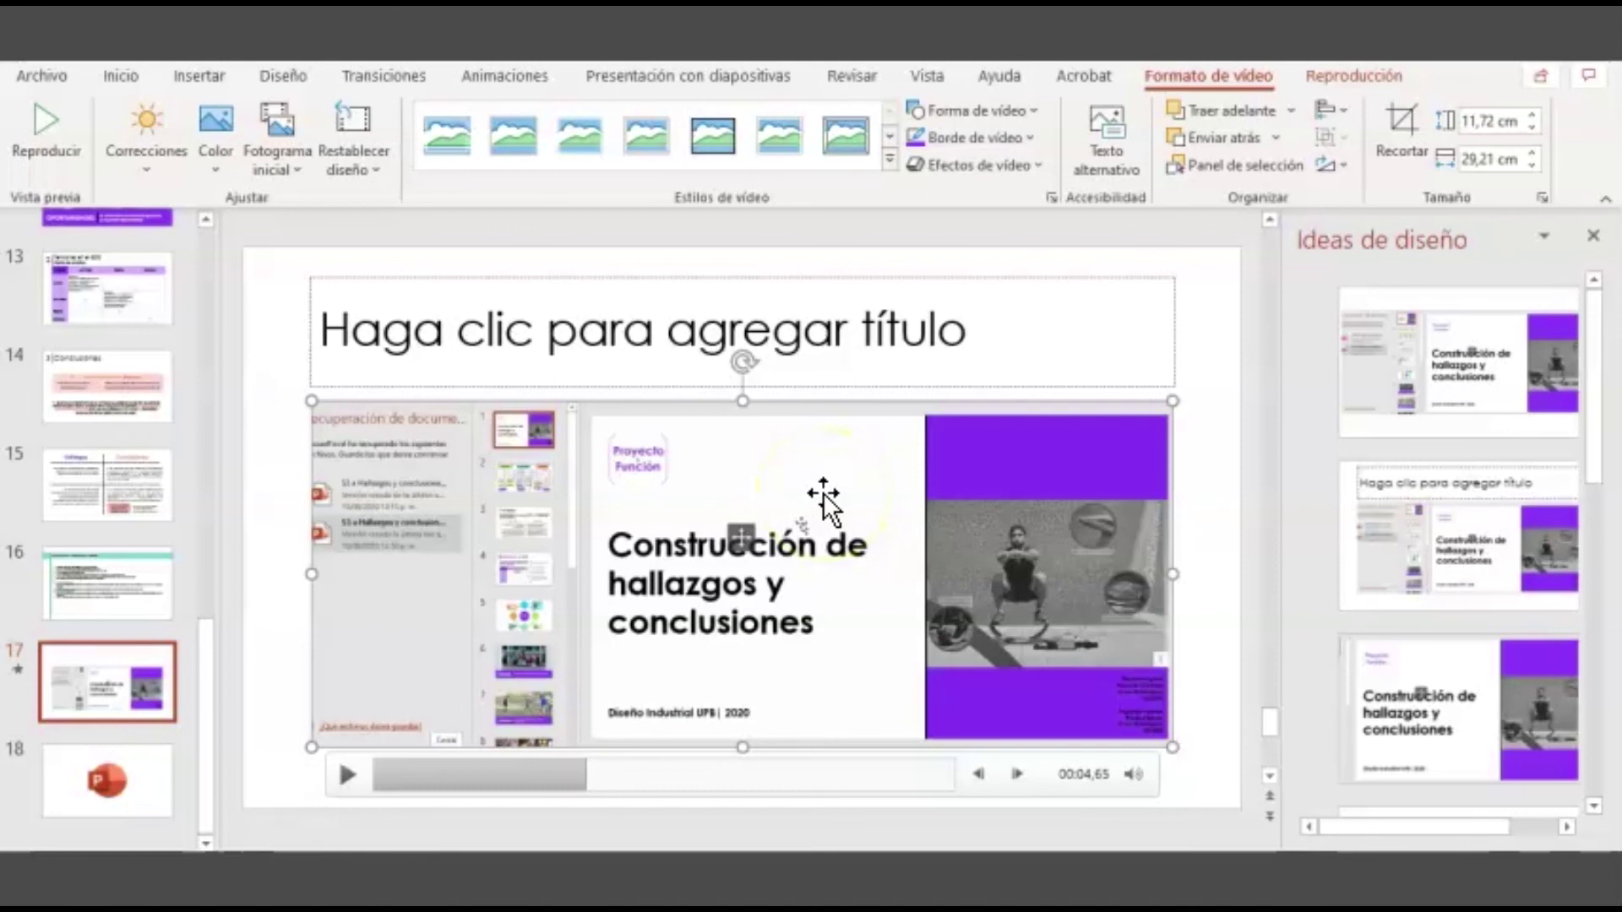